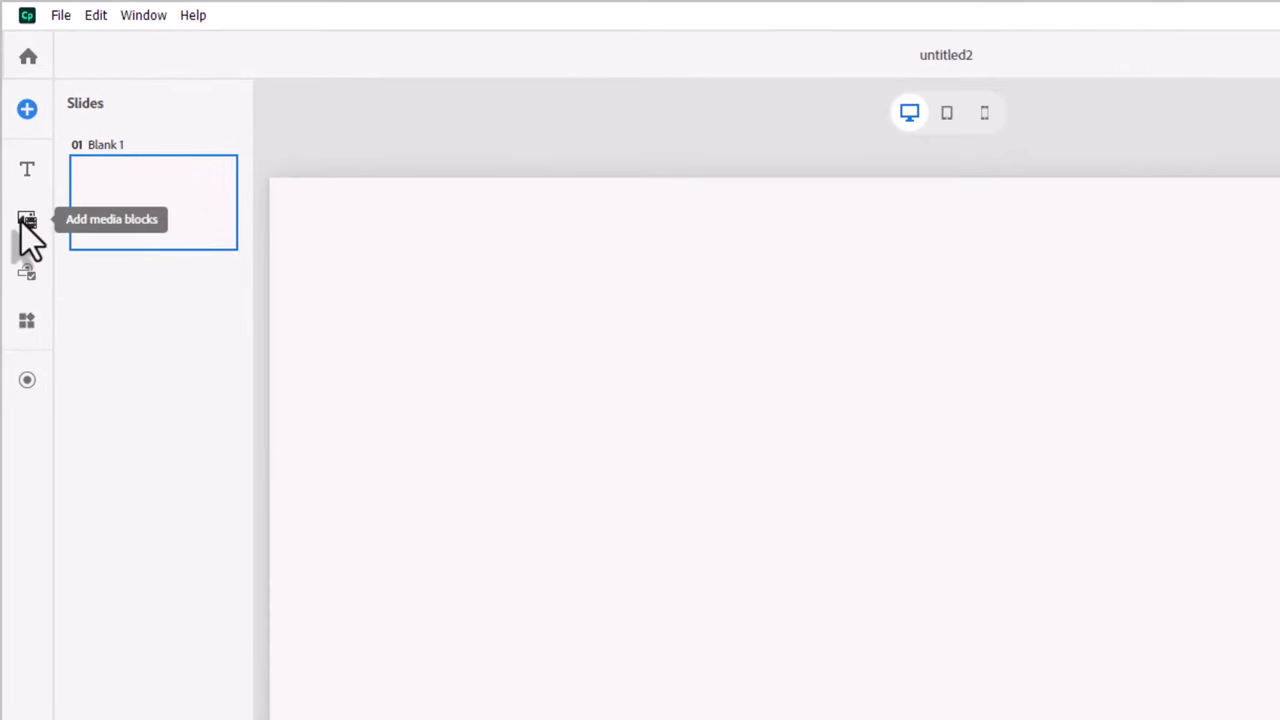
- Add a Two Characters media block to the blank slide
click(26, 220)
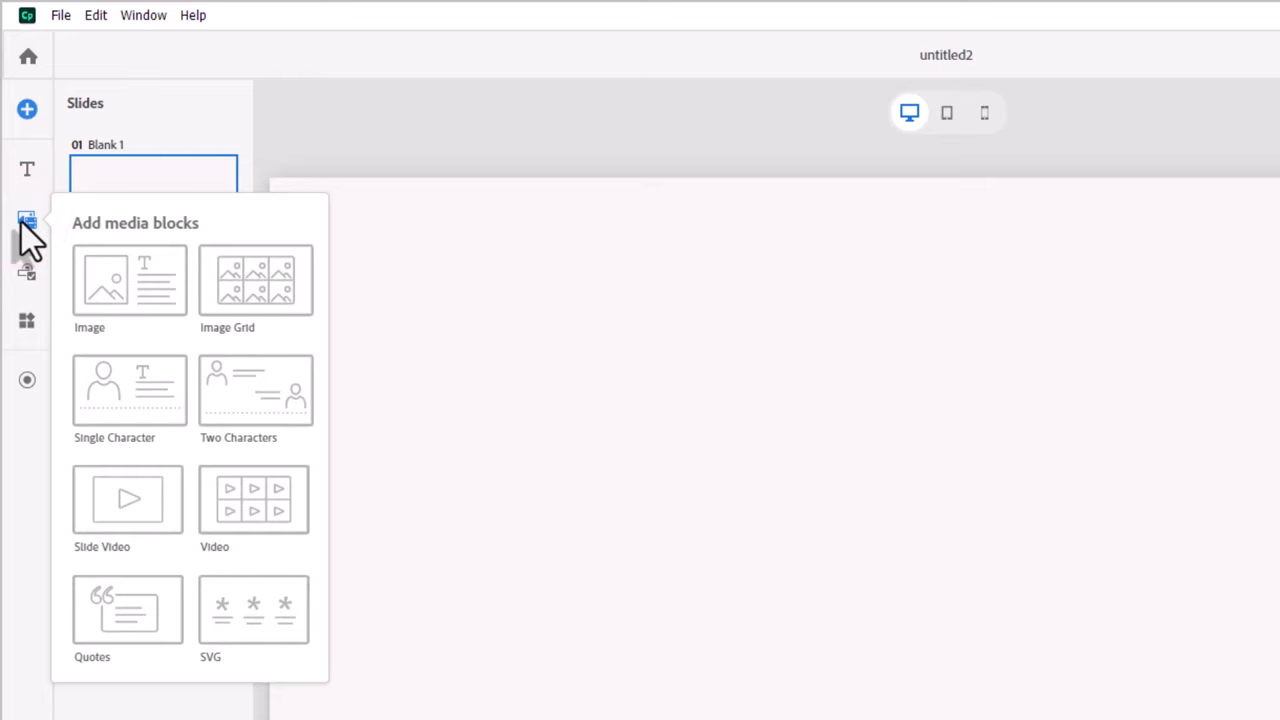
click(252, 401)
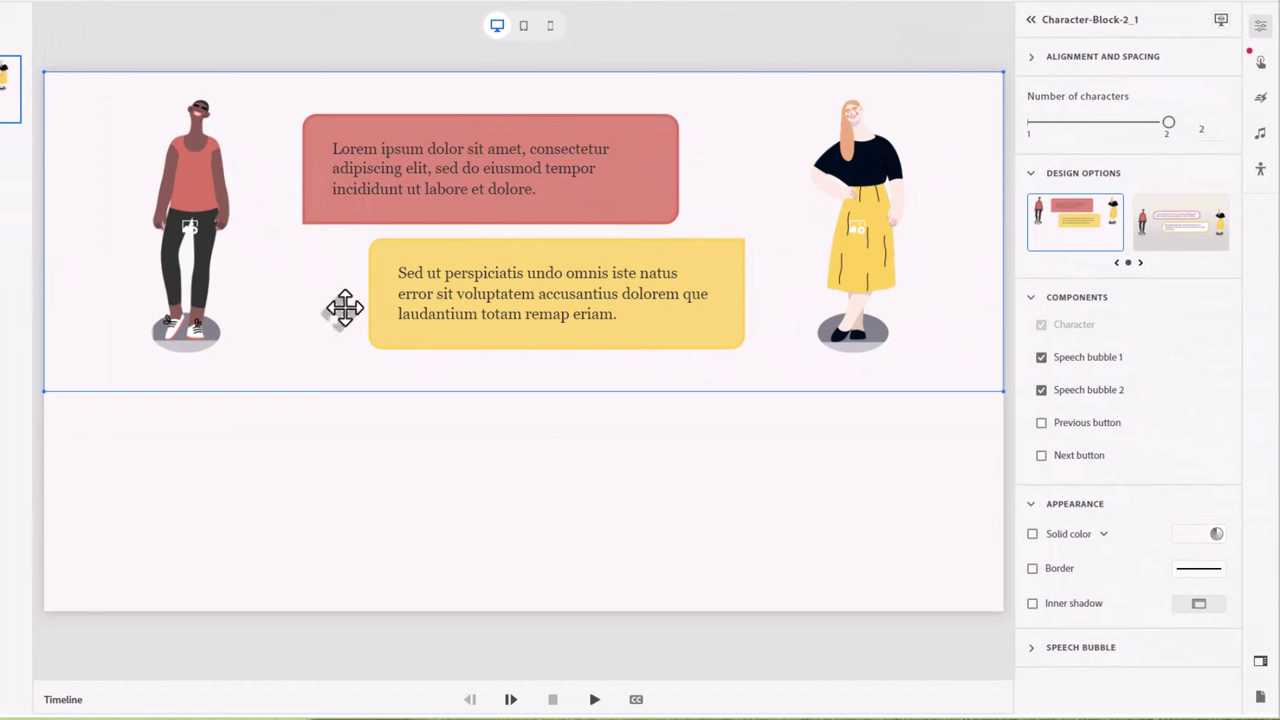
- Give the slide an image background using the first bright white office photo from the Assets library
click(746, 515)
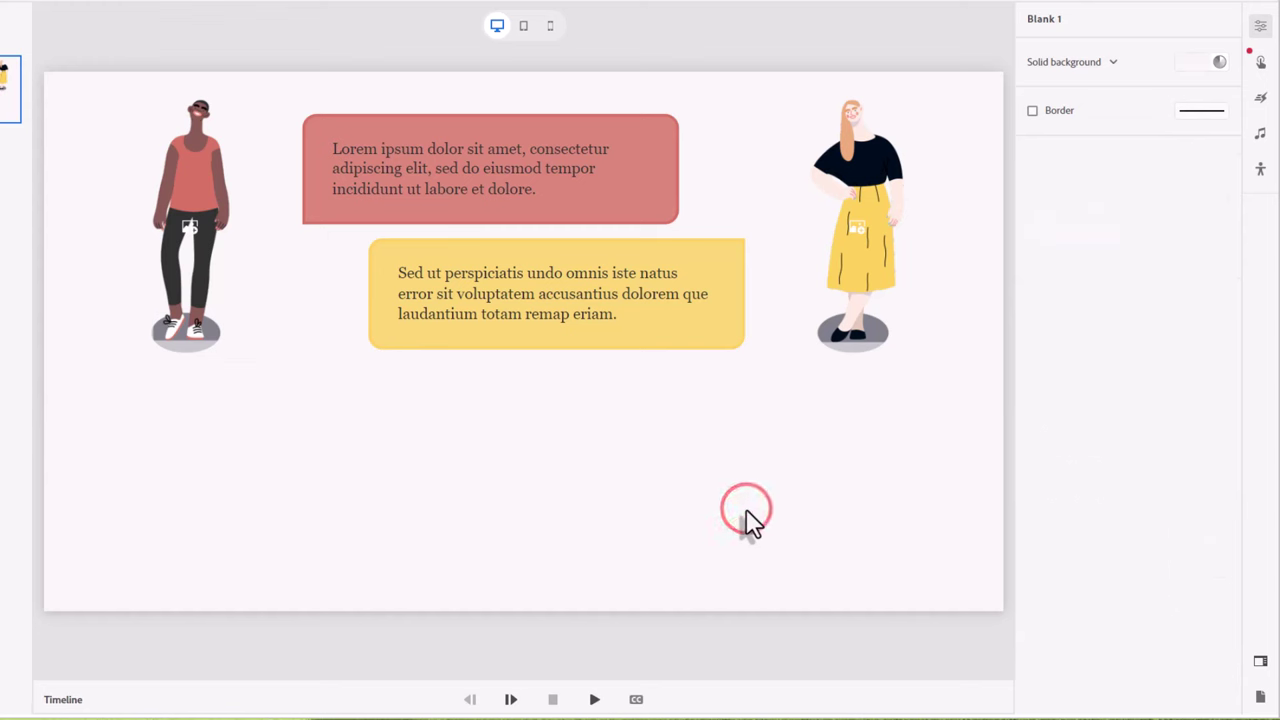
click(1098, 78)
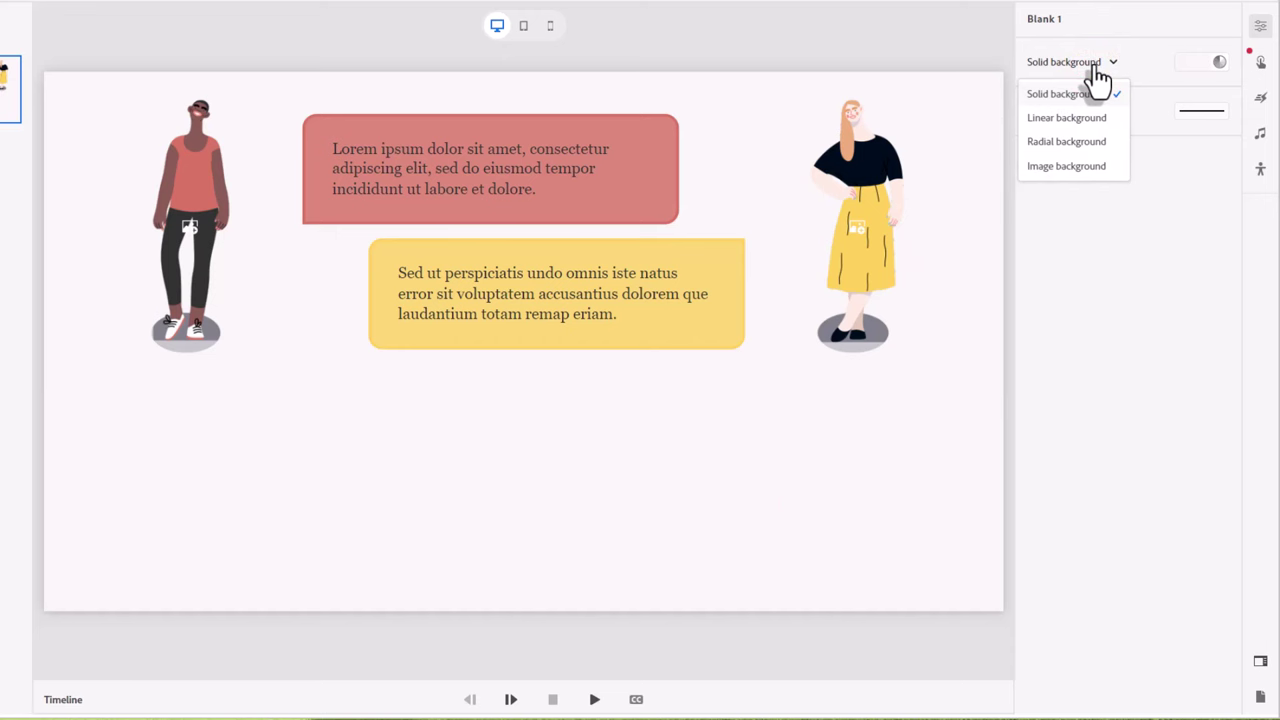
click(1068, 168)
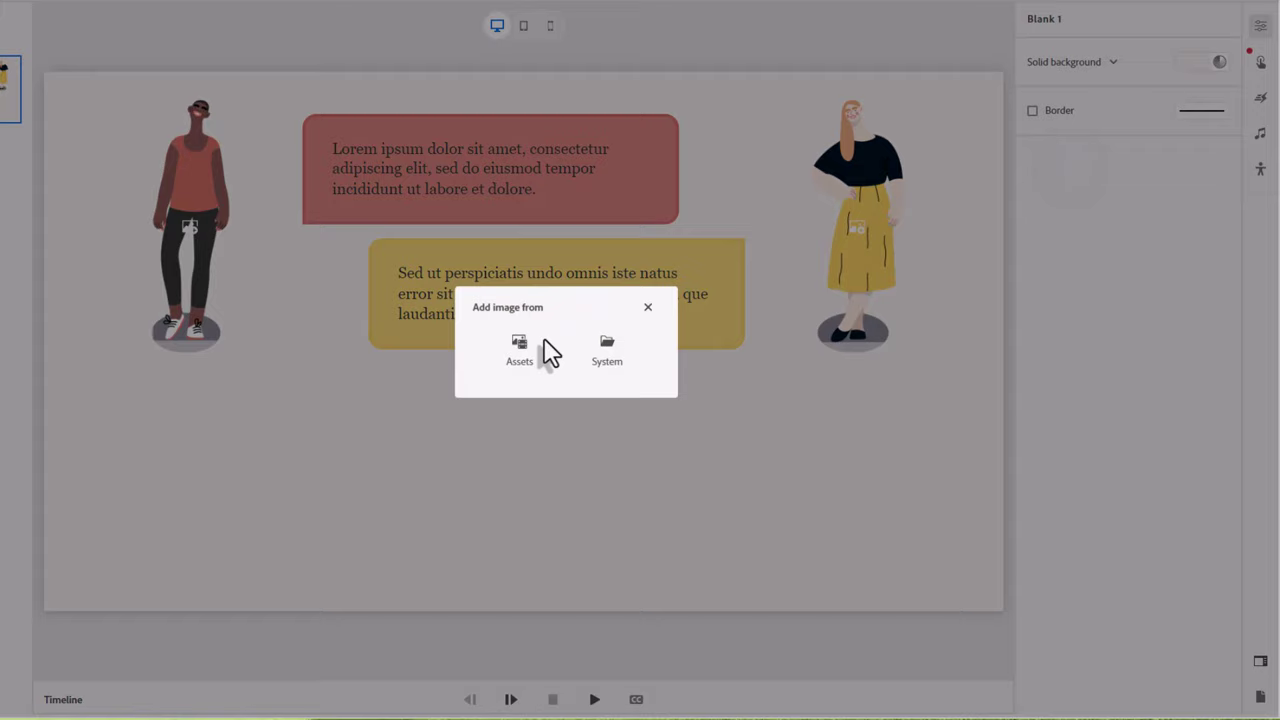
click(520, 352)
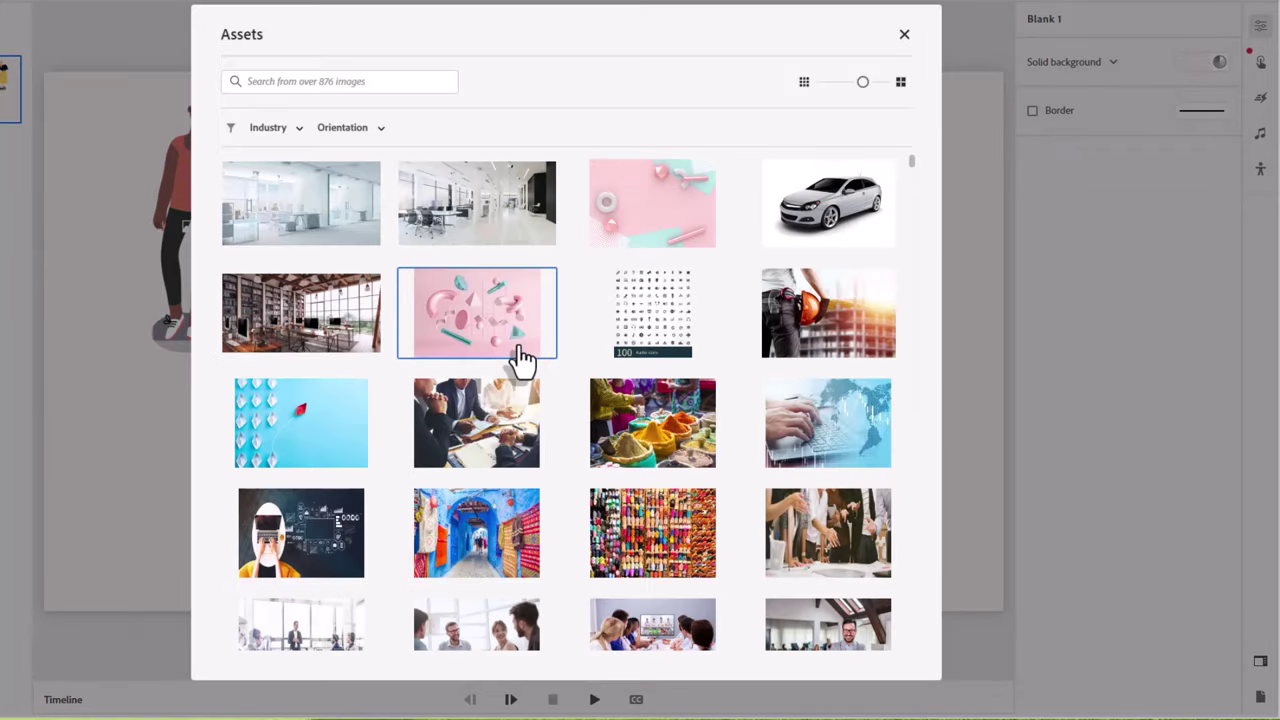
click(325, 210)
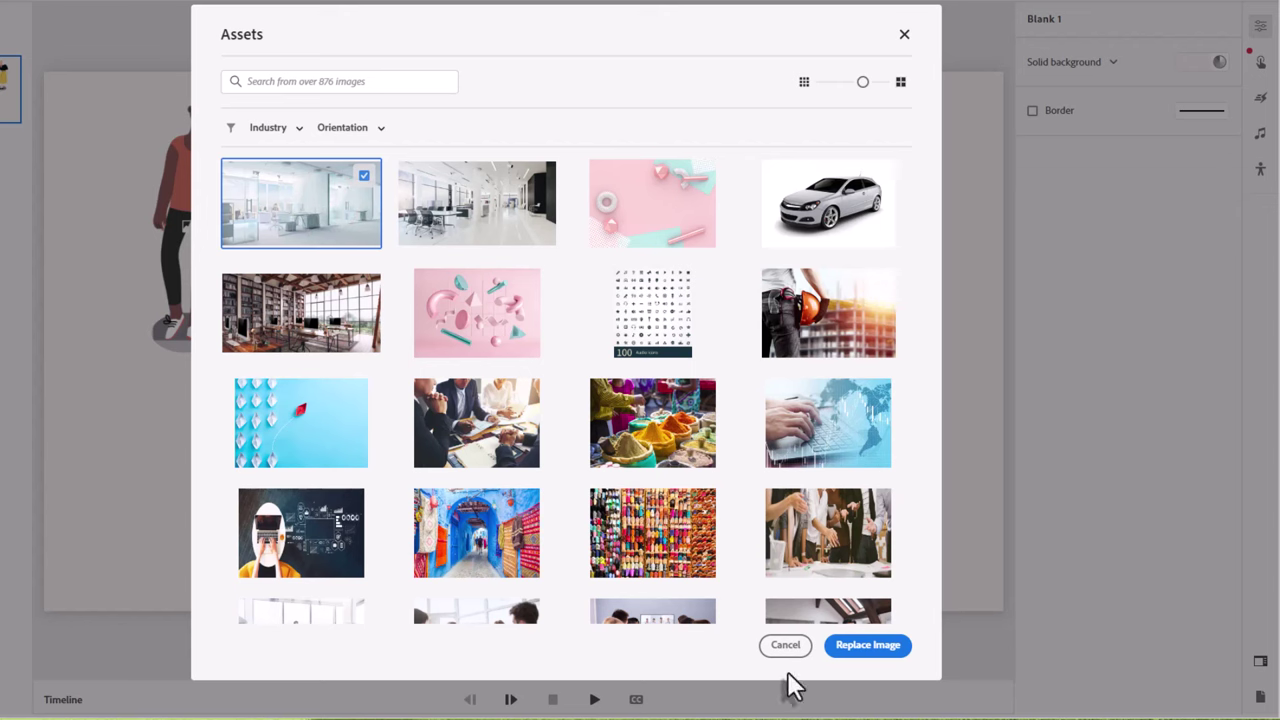
click(893, 648)
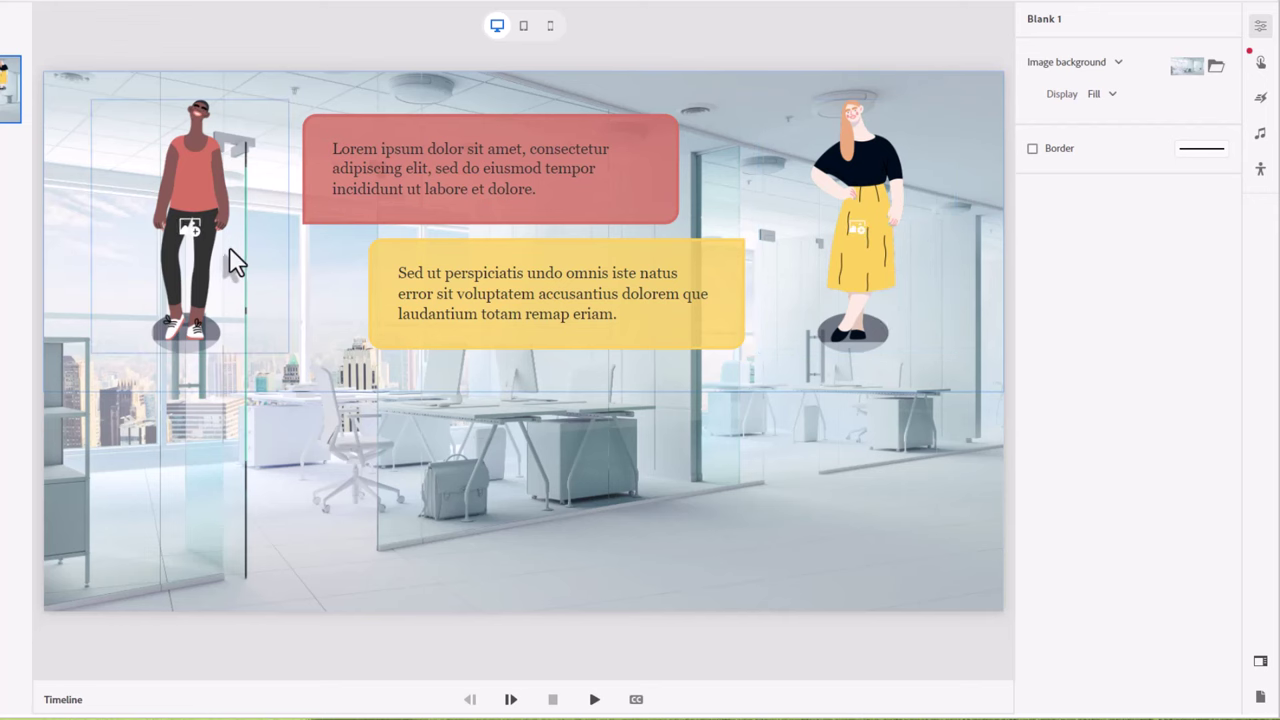
- Replace the placeholder character in the red top with Angela from the Assets library, in the pose with her hands together
click(189, 228)
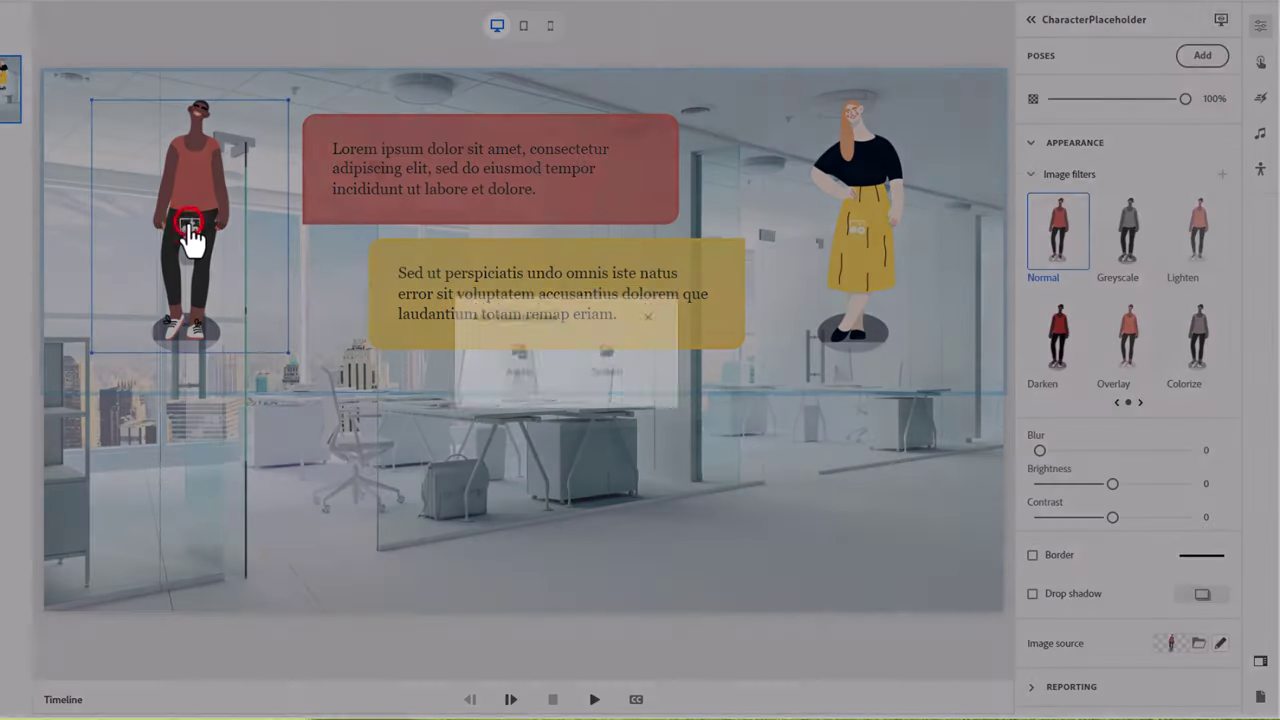
click(519, 345)
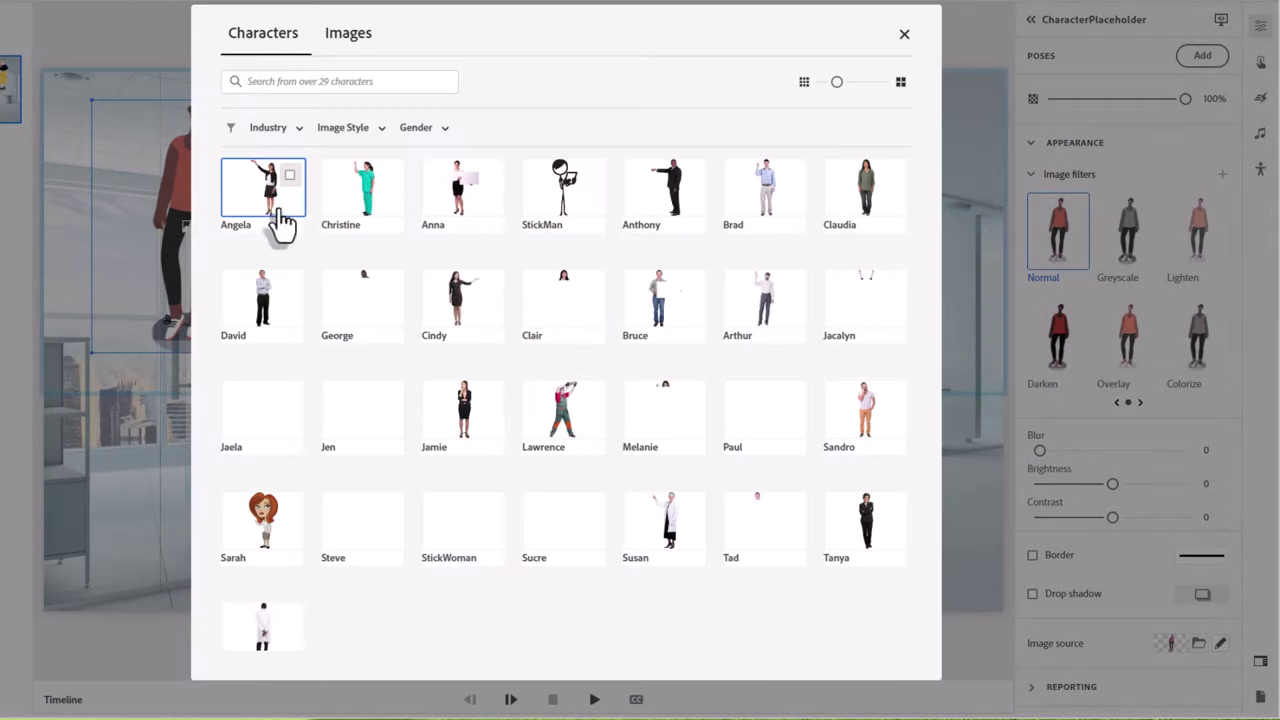
click(272, 192)
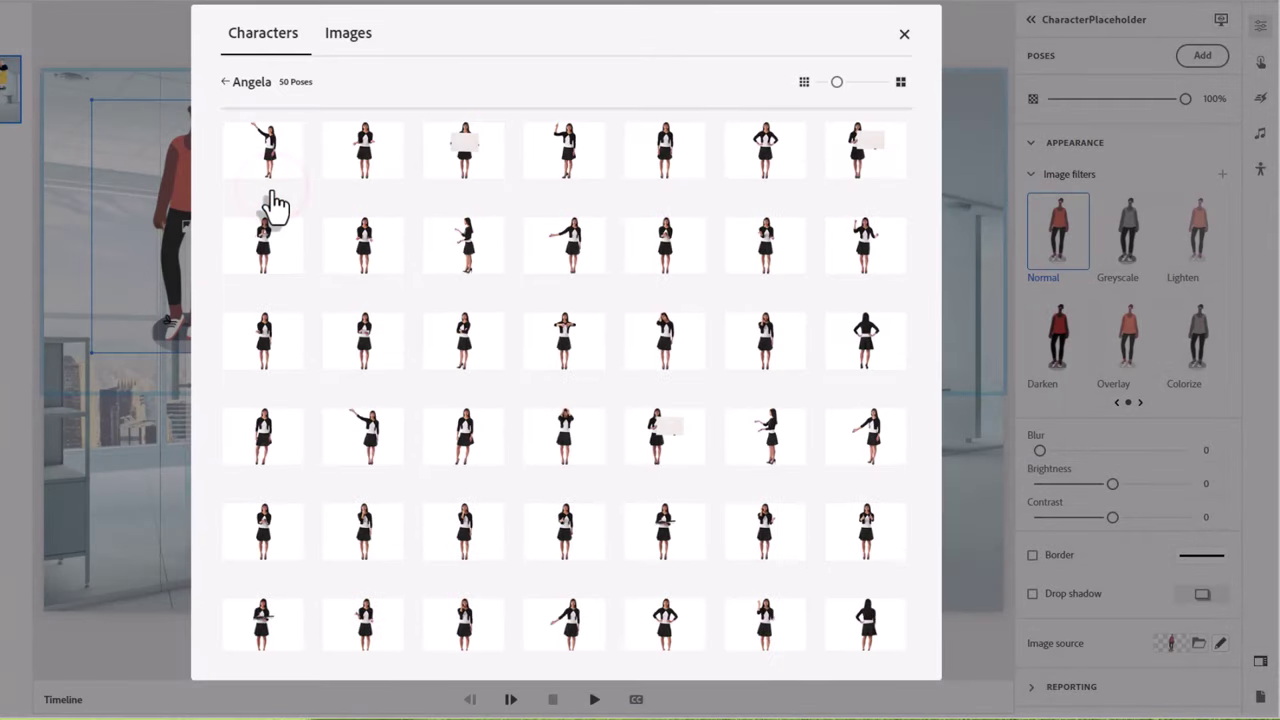
click(262, 242)
click(868, 640)
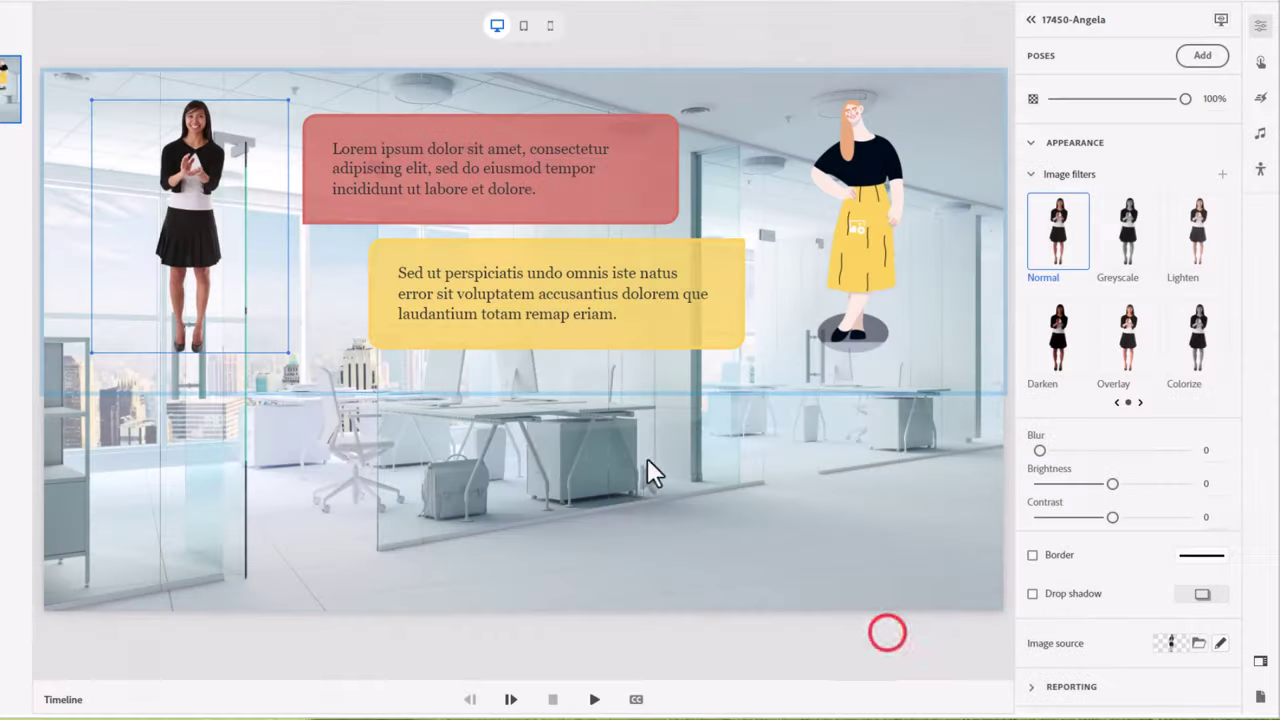
- Replace the placeholder character in the yellow skirt with David from the Assets library, in the pose with arms crossed
click(861, 234)
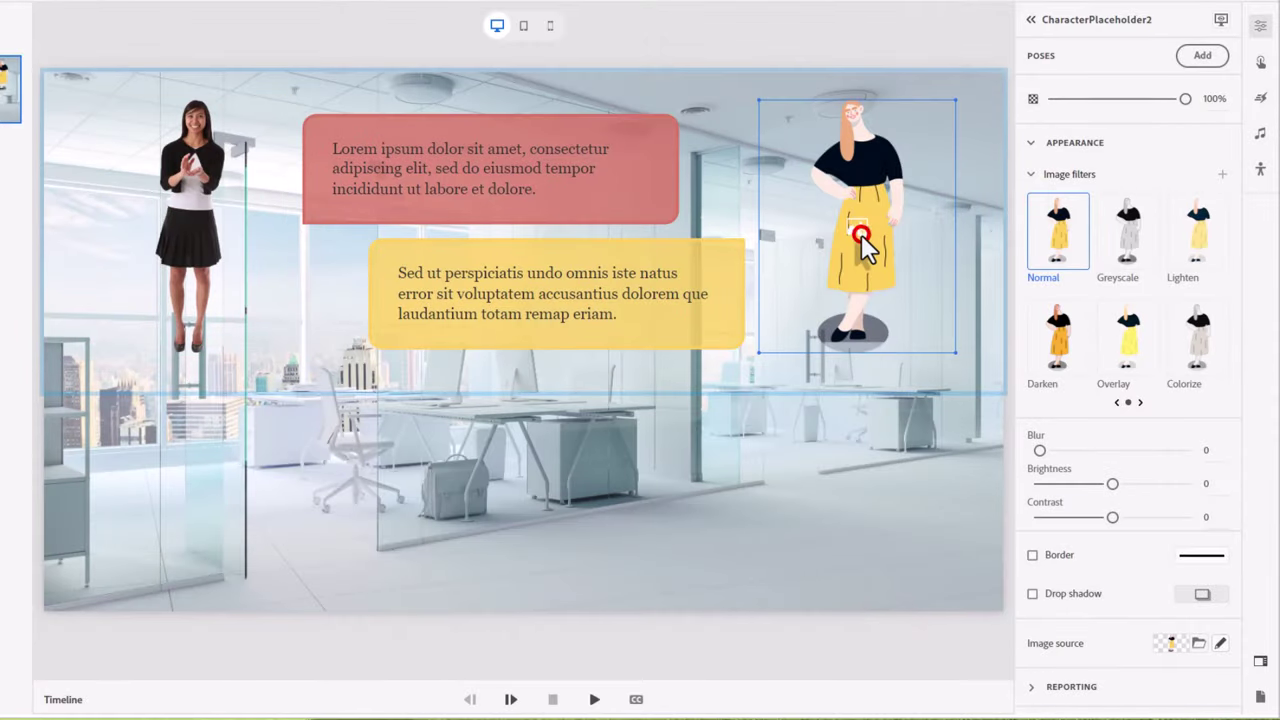
double_click(862, 228)
click(516, 346)
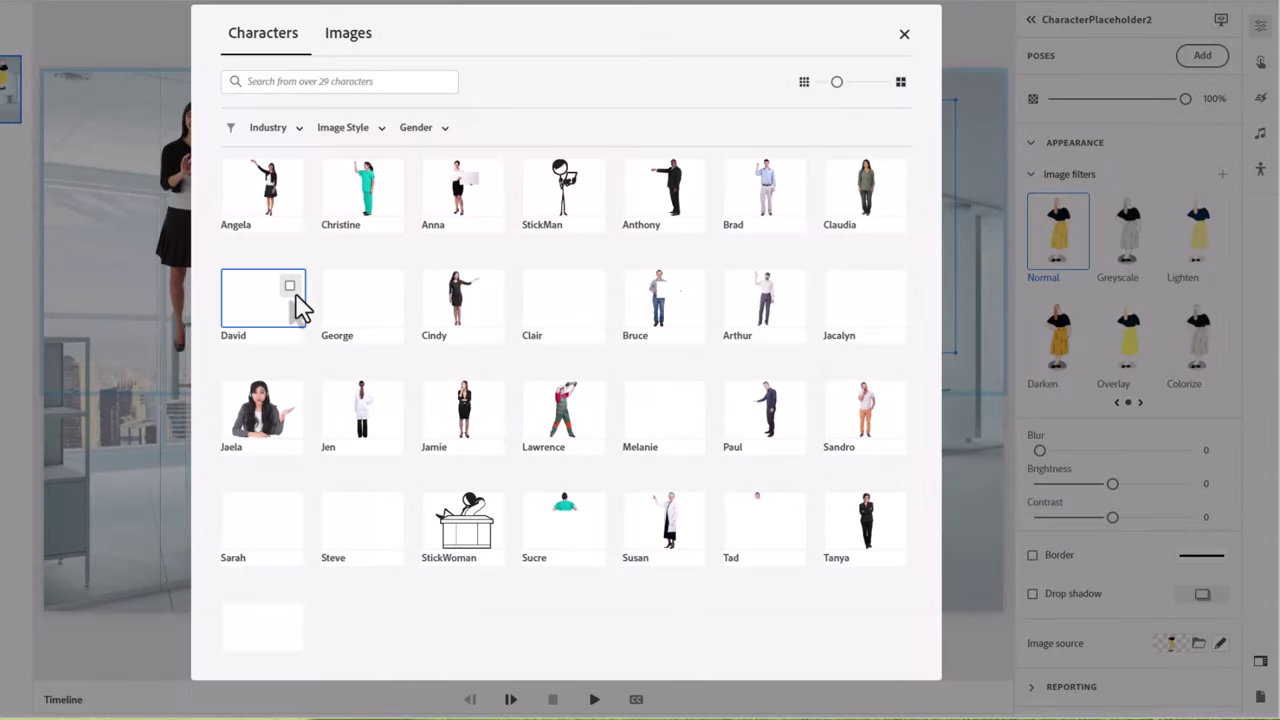
click(264, 306)
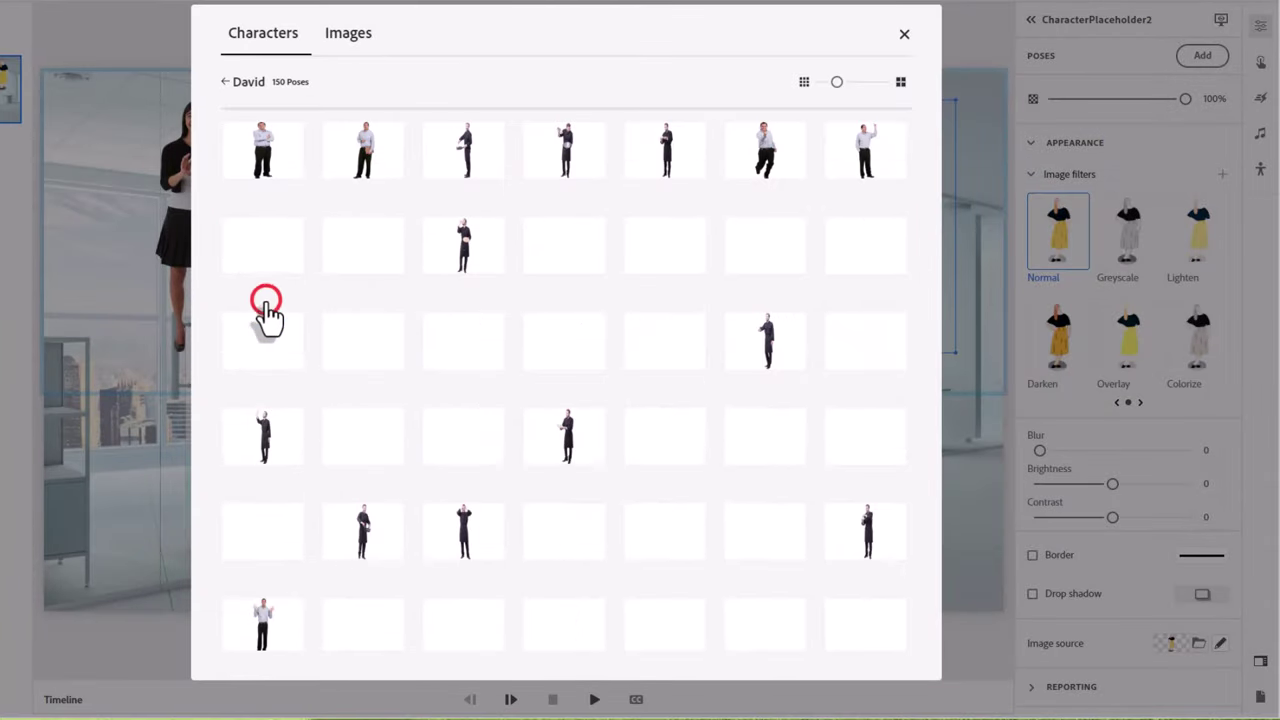
click(272, 160)
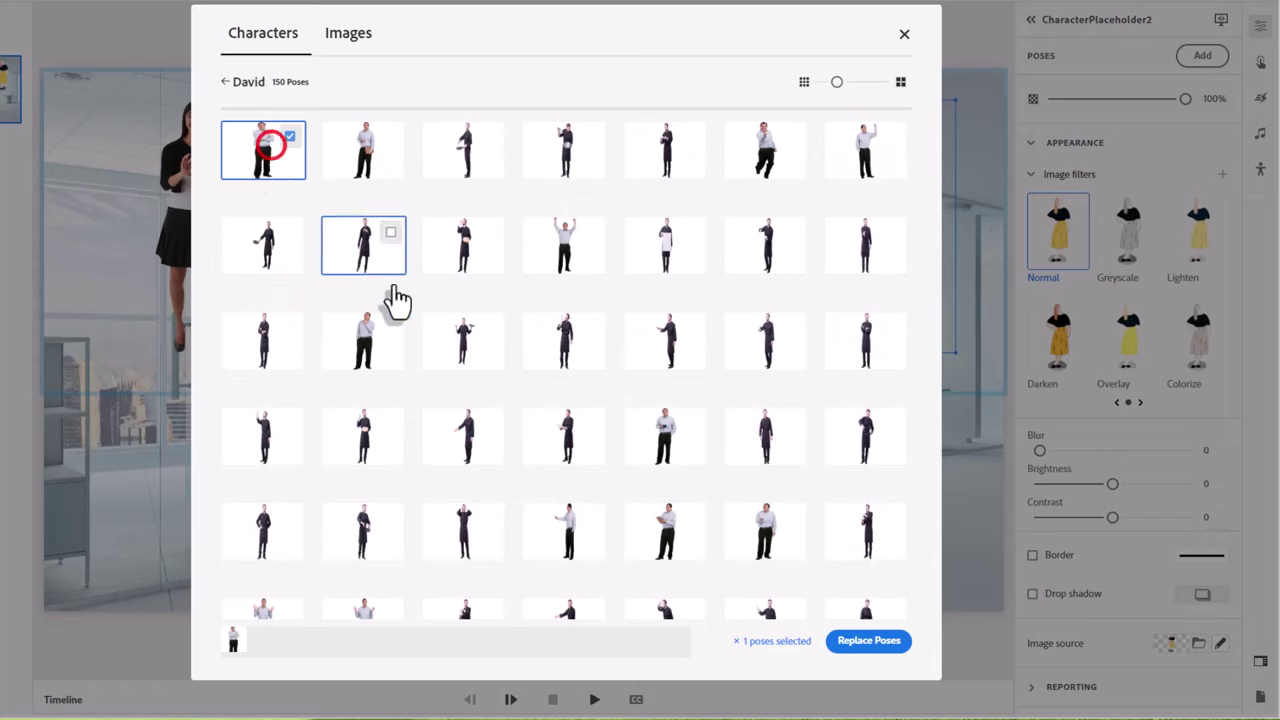
click(874, 643)
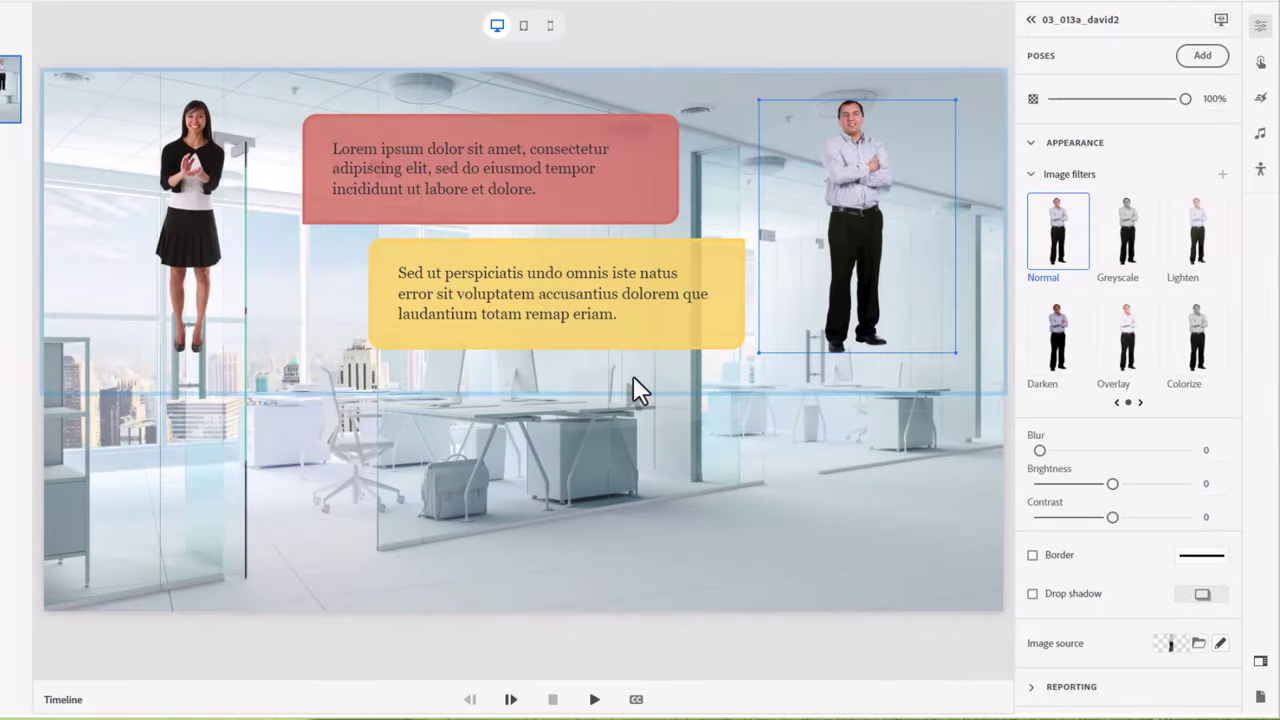
click(579, 494)
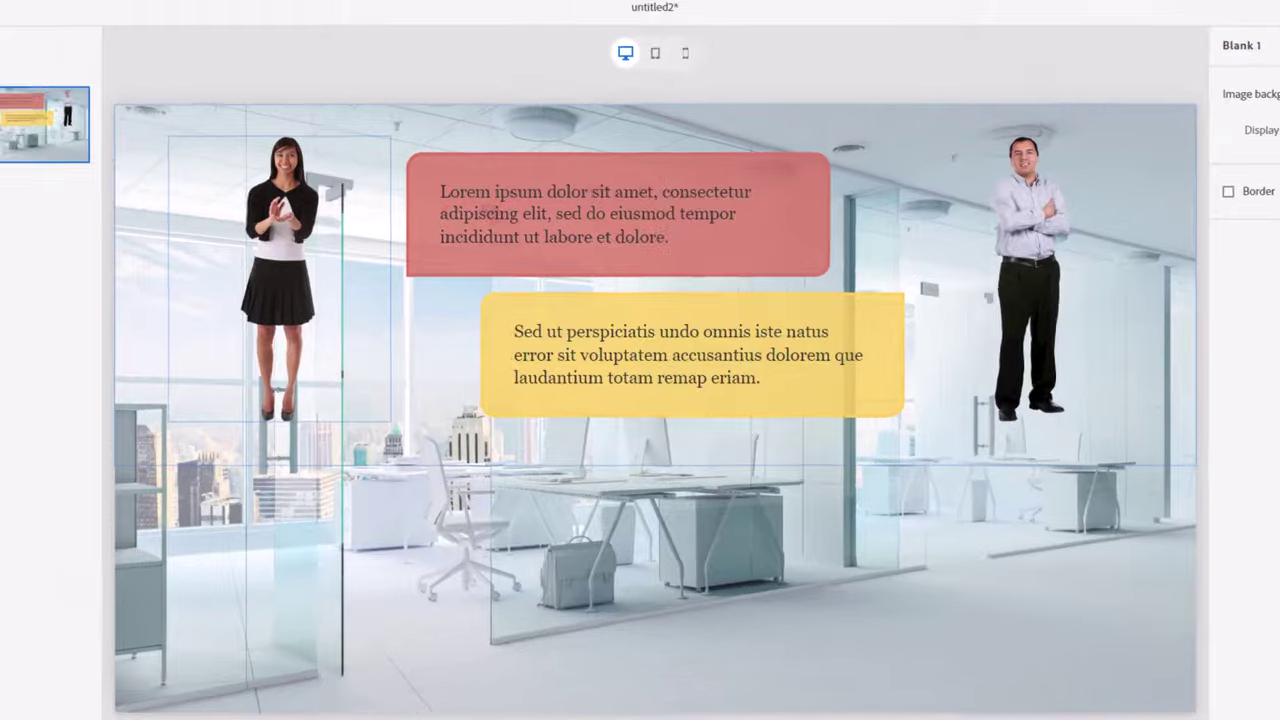
- Add a Single Character media block and replace its placeholder with Angela from the Assets library, in a pose with open, gesturing hands
click(24, 214)
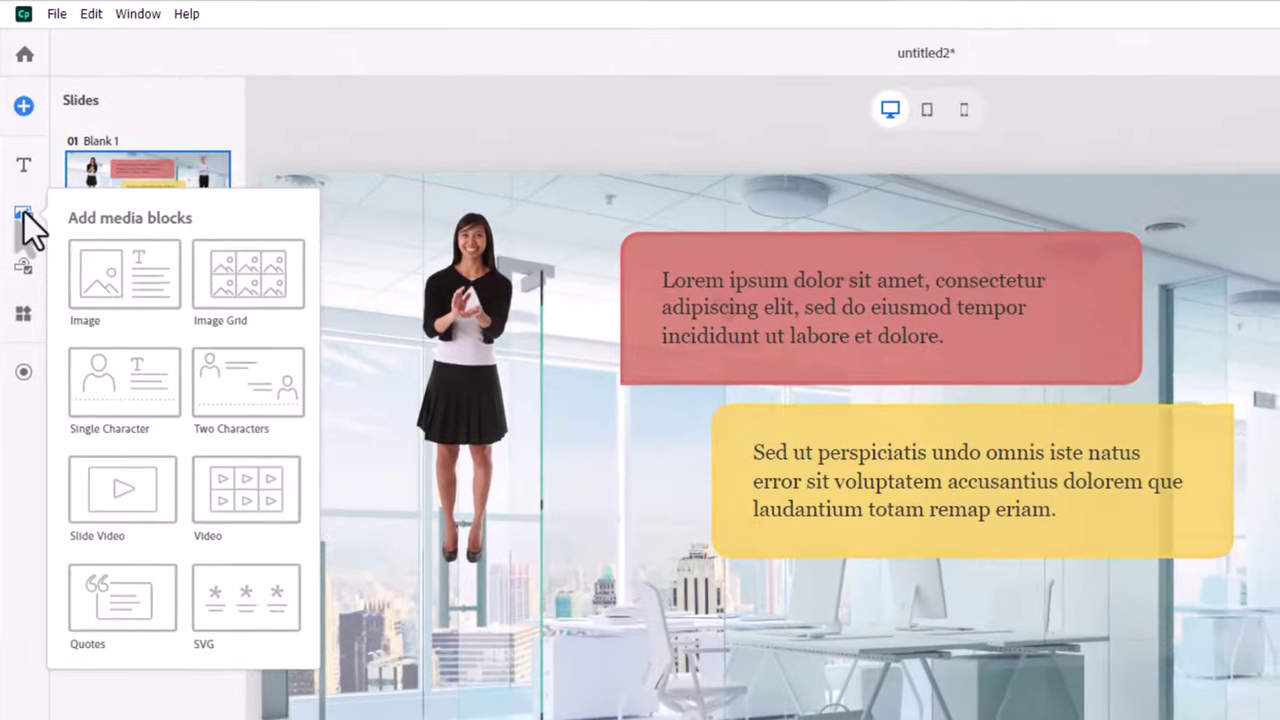
click(125, 382)
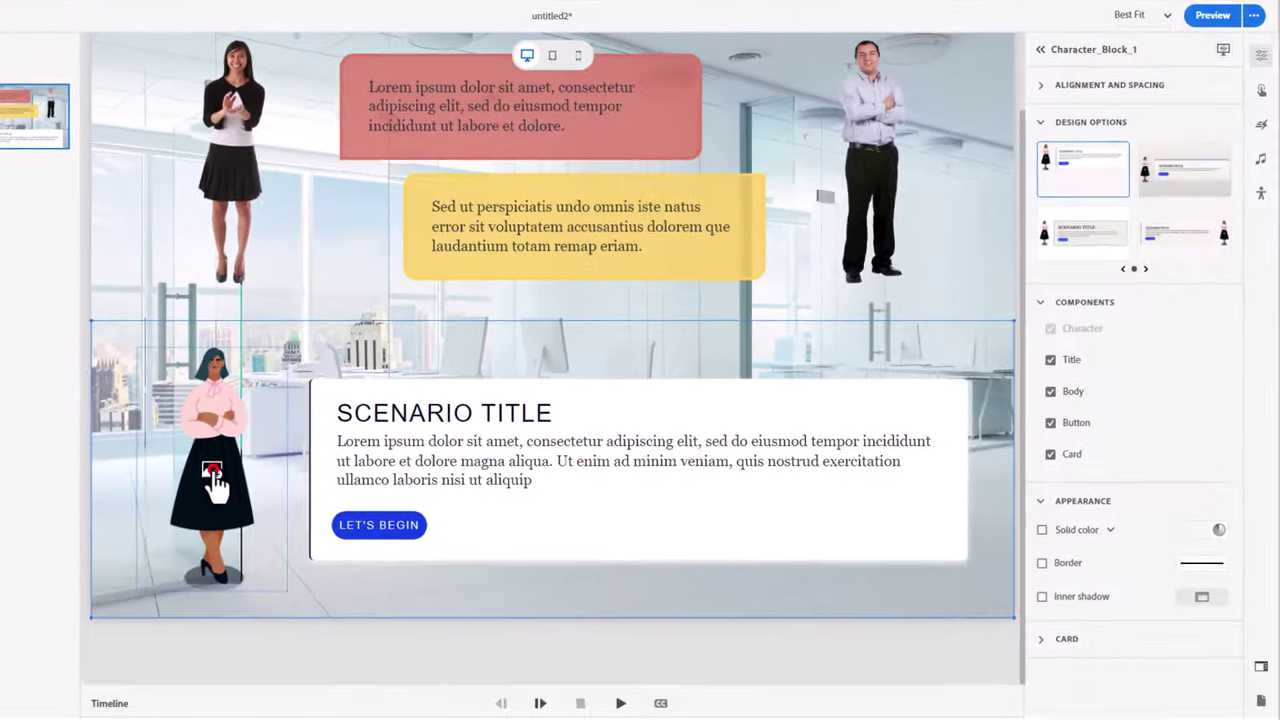
click(212, 470)
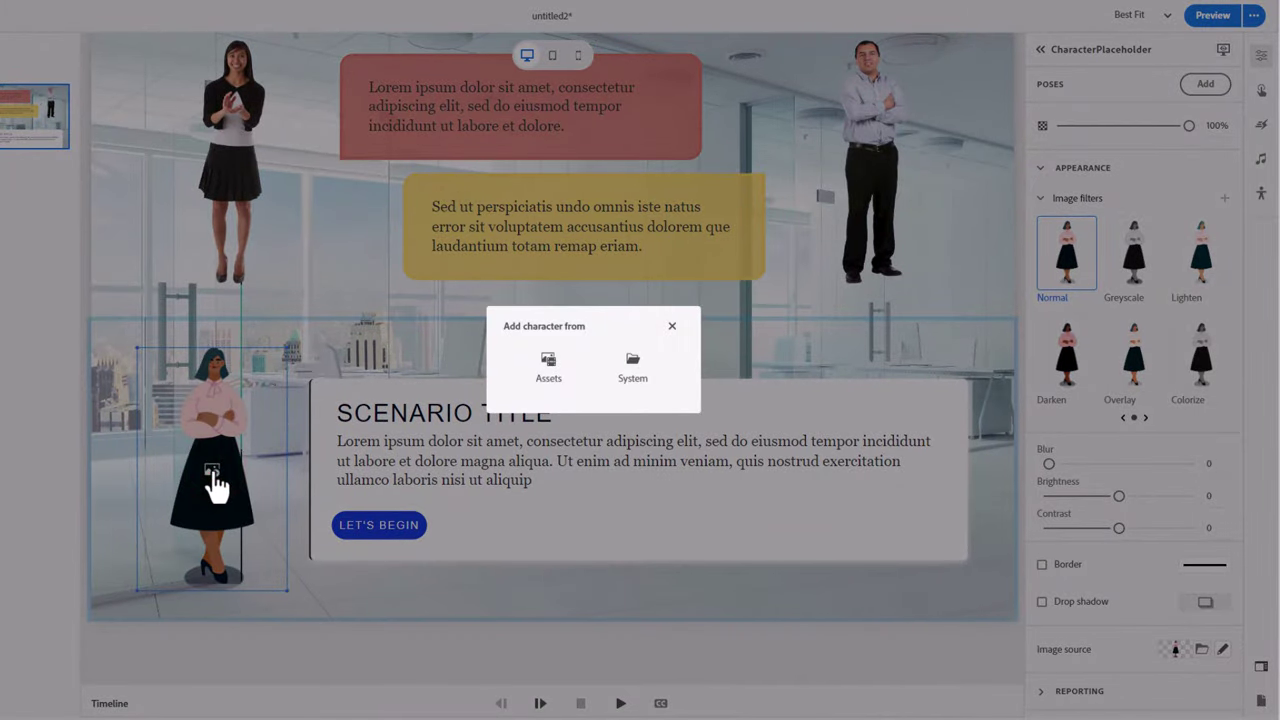
click(548, 362)
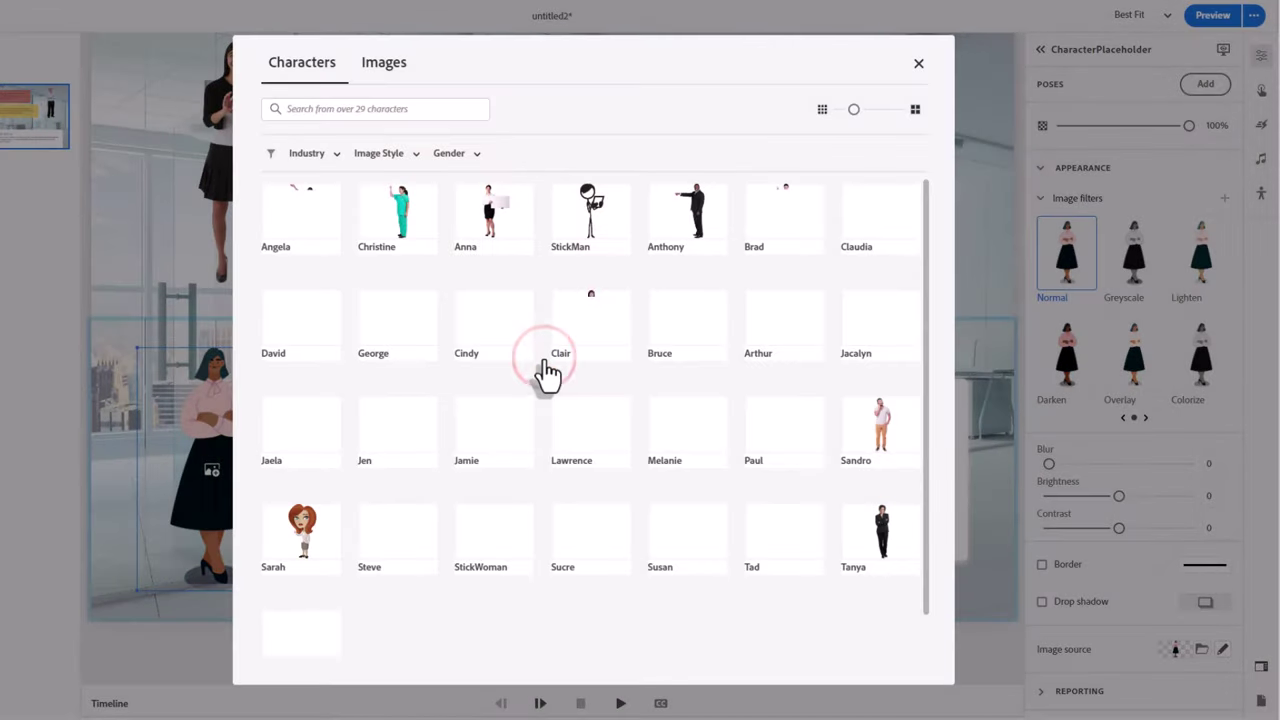
click(301, 216)
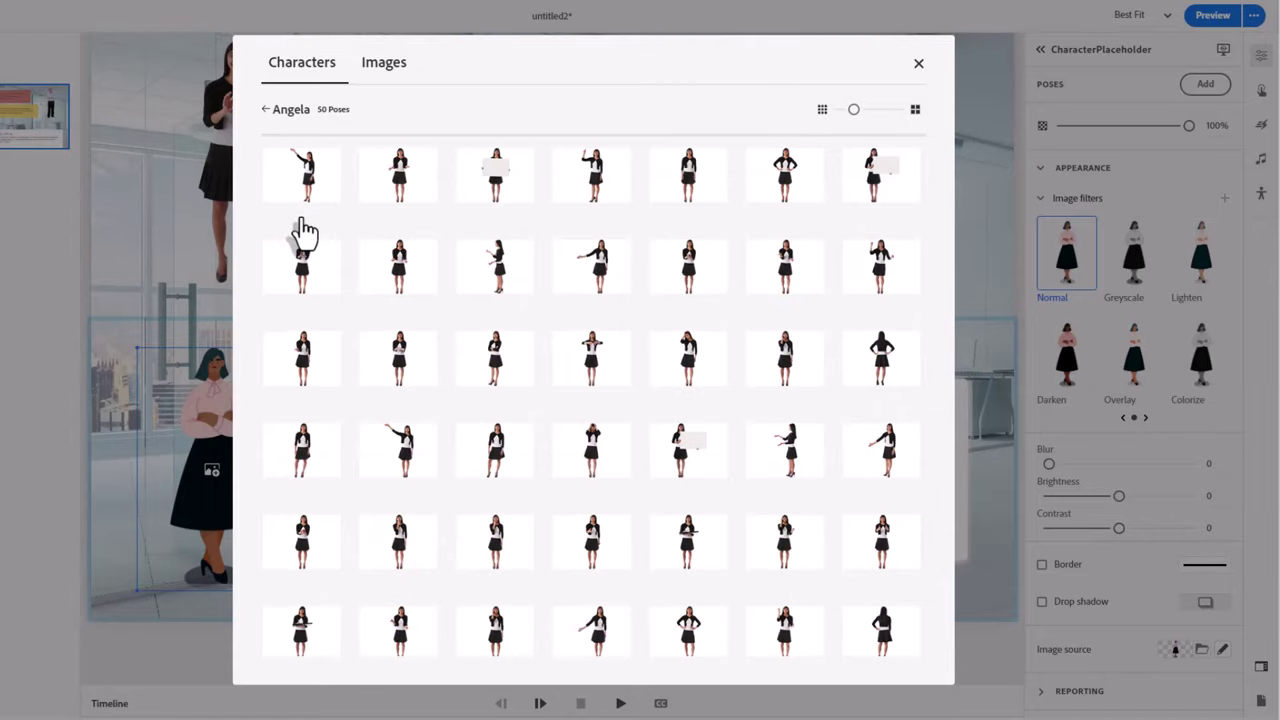
click(786, 264)
click(886, 648)
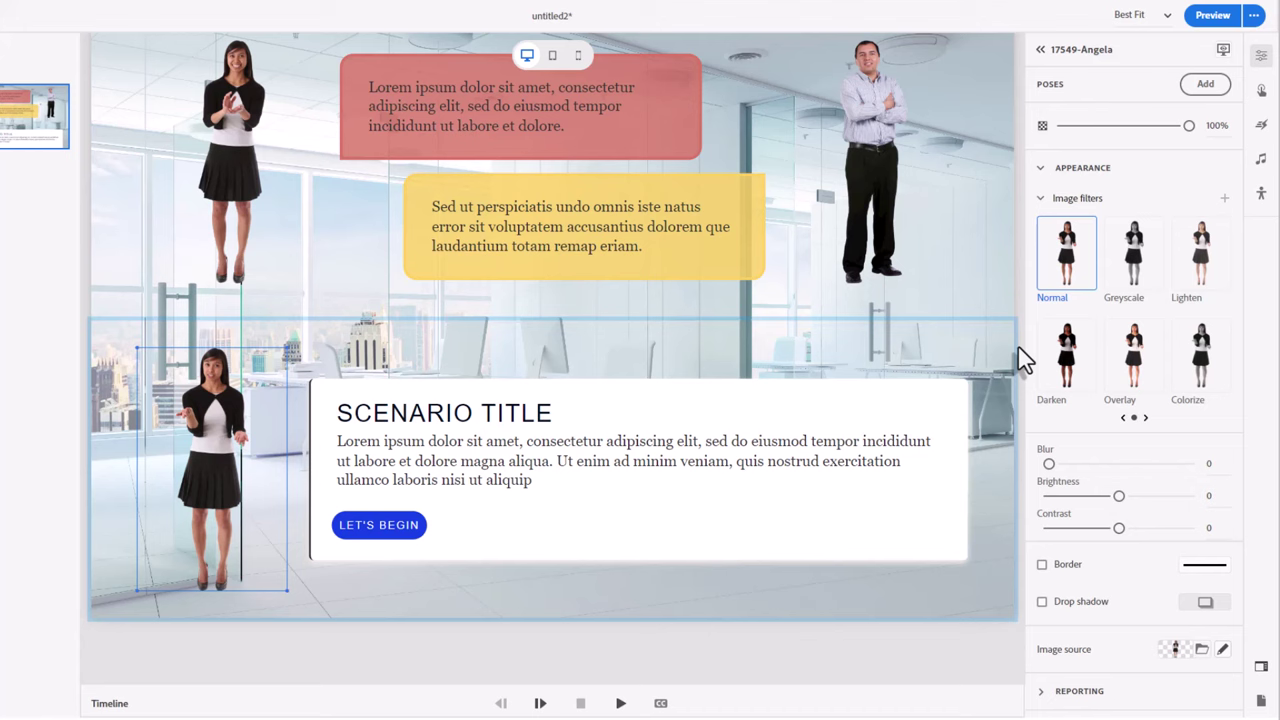
- Replace the slide's background image with AdobeStock_179651582.jpeg from the computer's Downloads folder
click(846, 663)
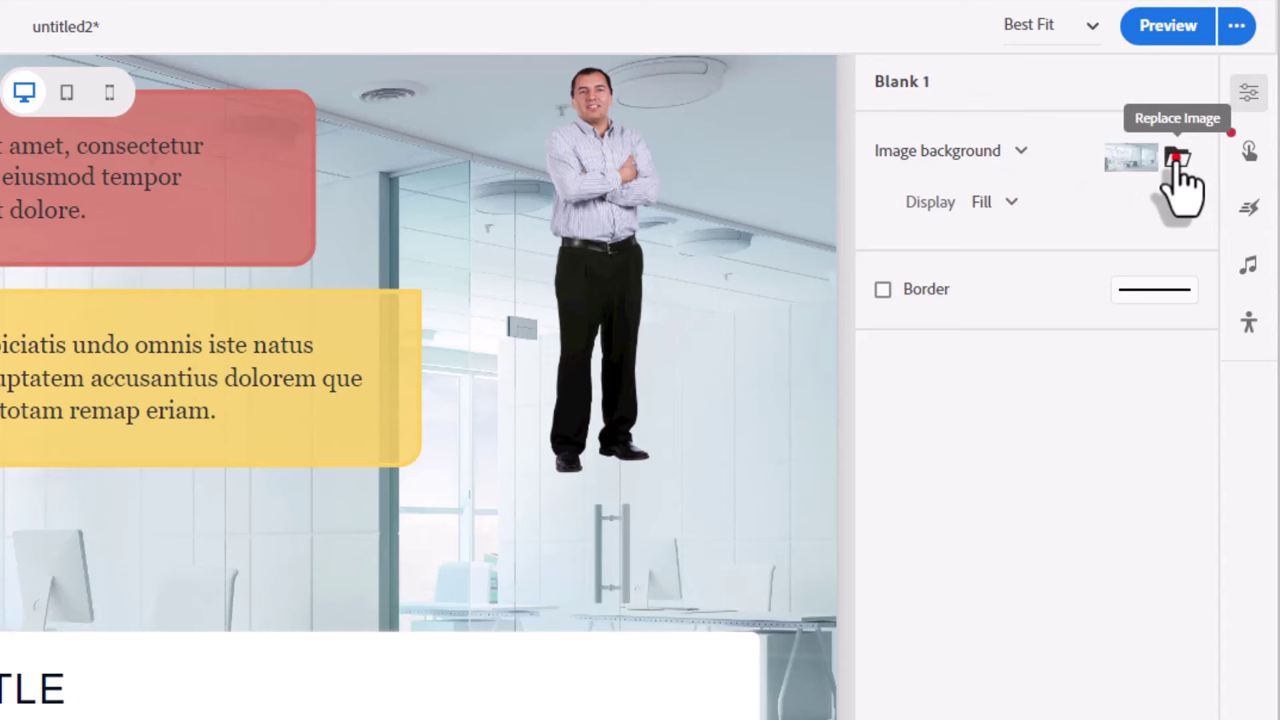
click(1178, 160)
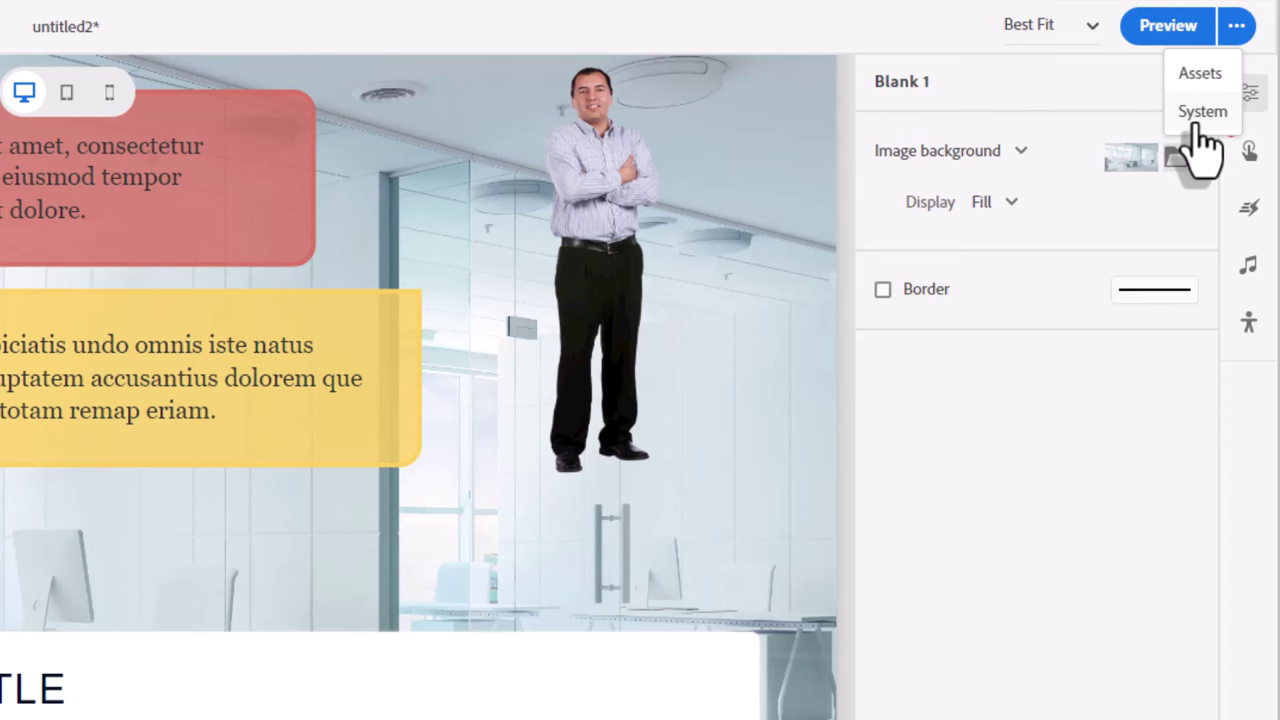
click(1198, 114)
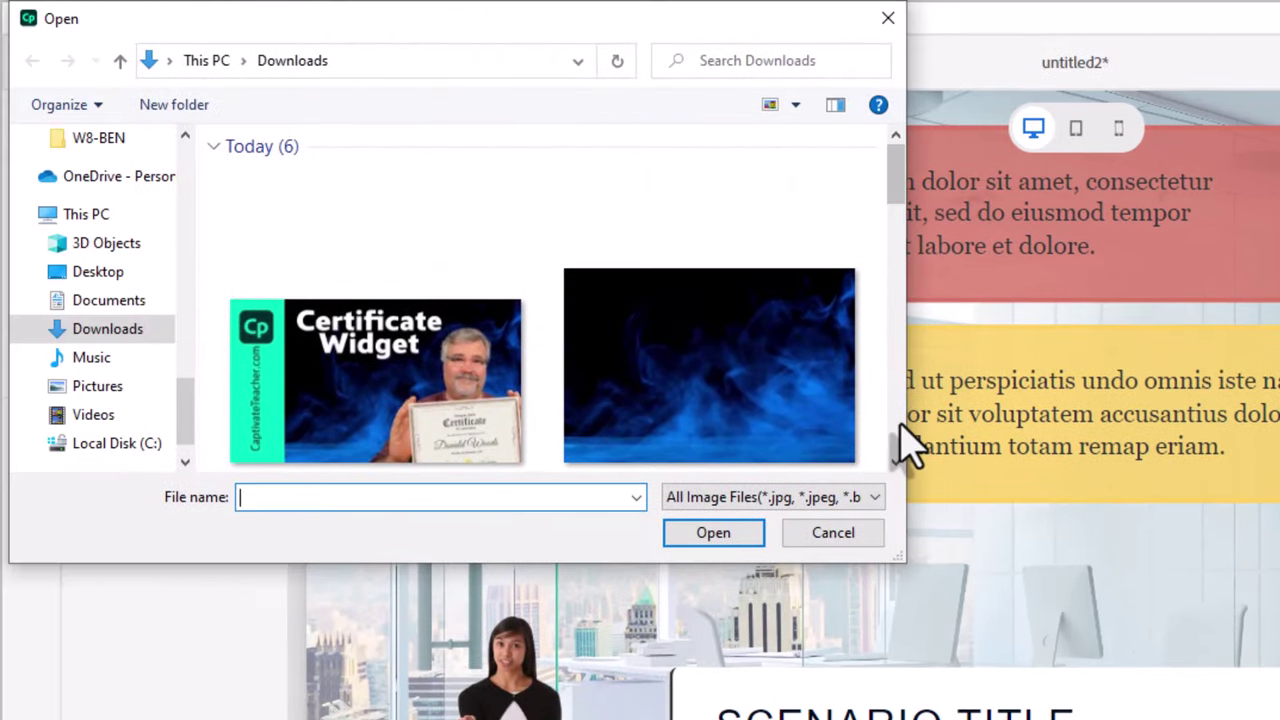
click(899, 428)
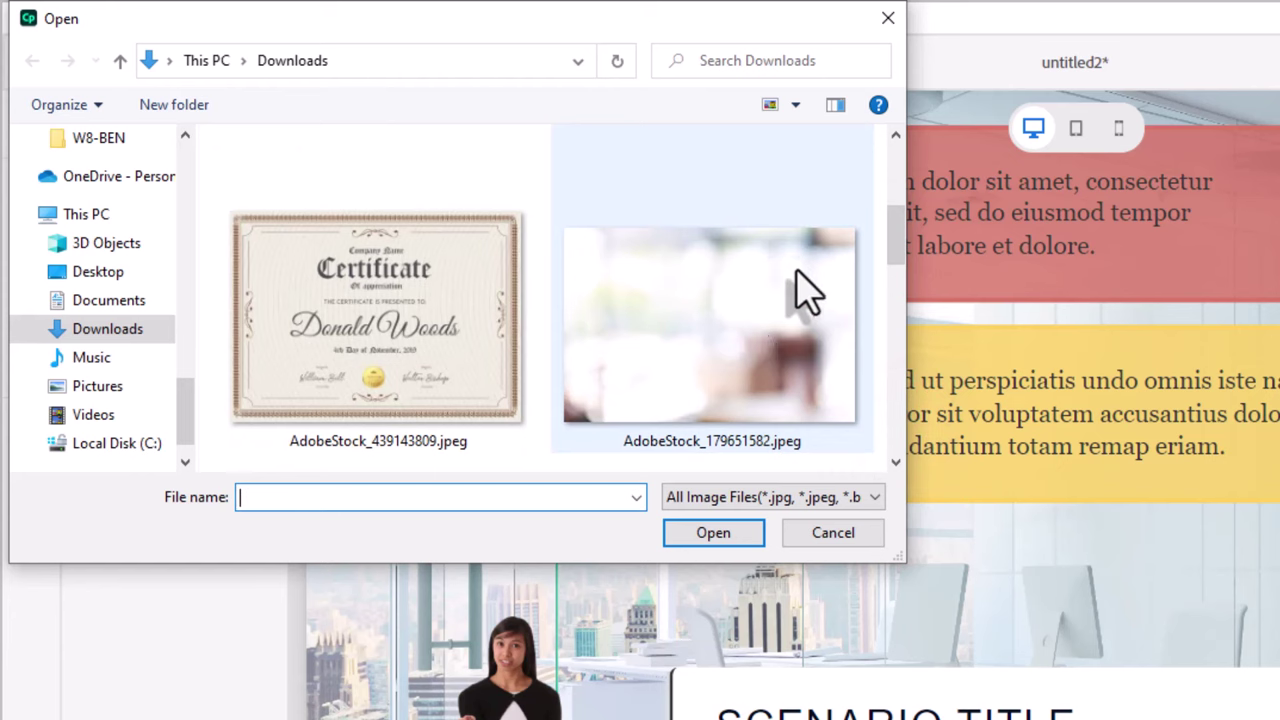
click(726, 328)
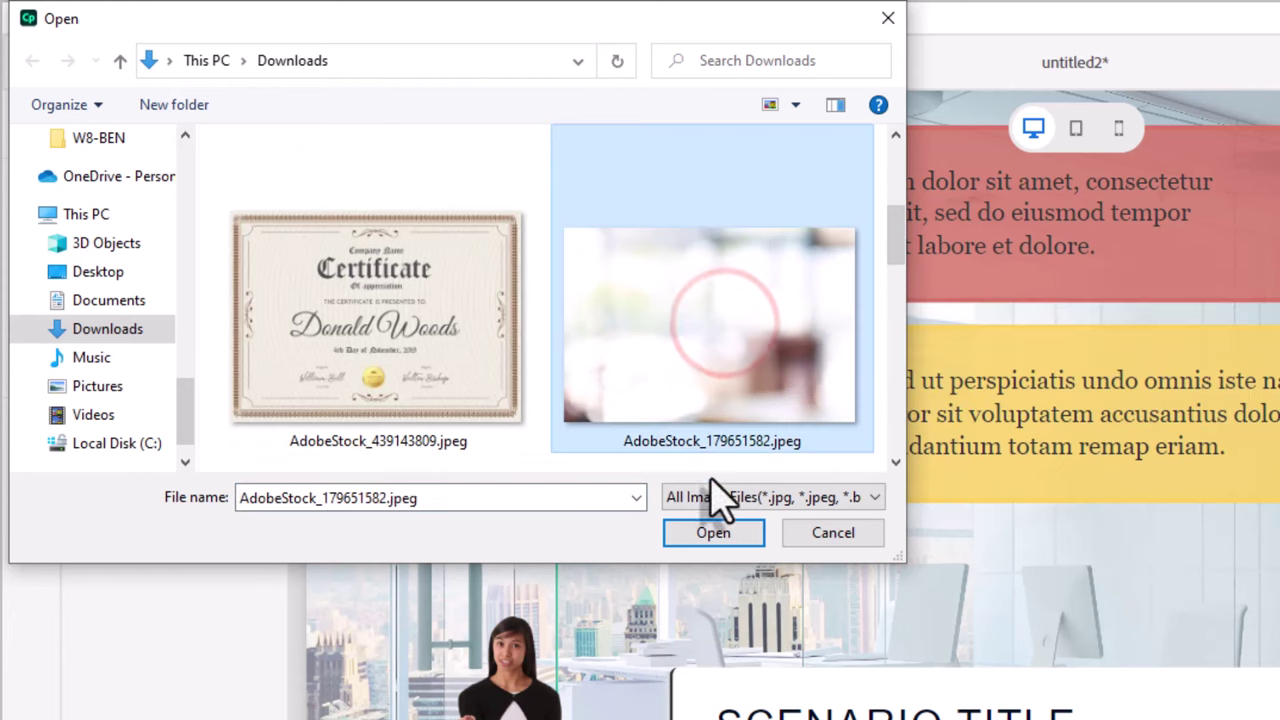
click(708, 532)
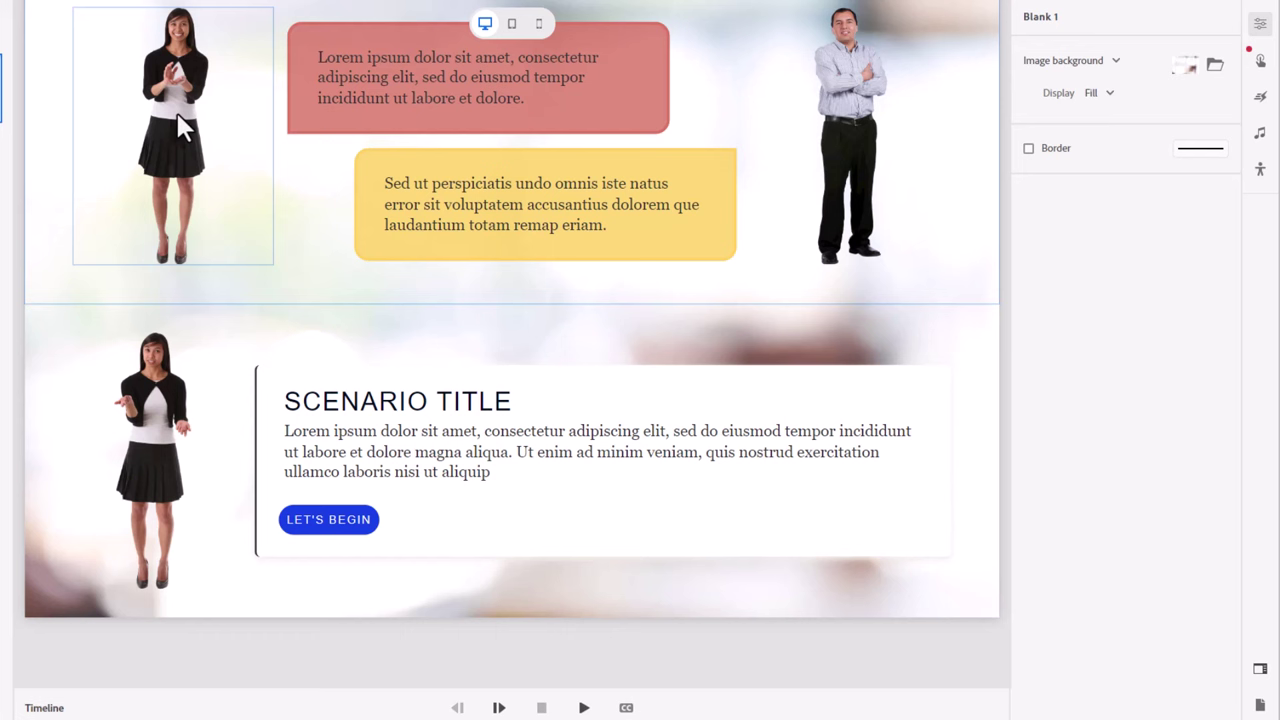
- Crop the Angela image in the two-character block from the bottom up to her waist and save the crop
double_click(176, 110)
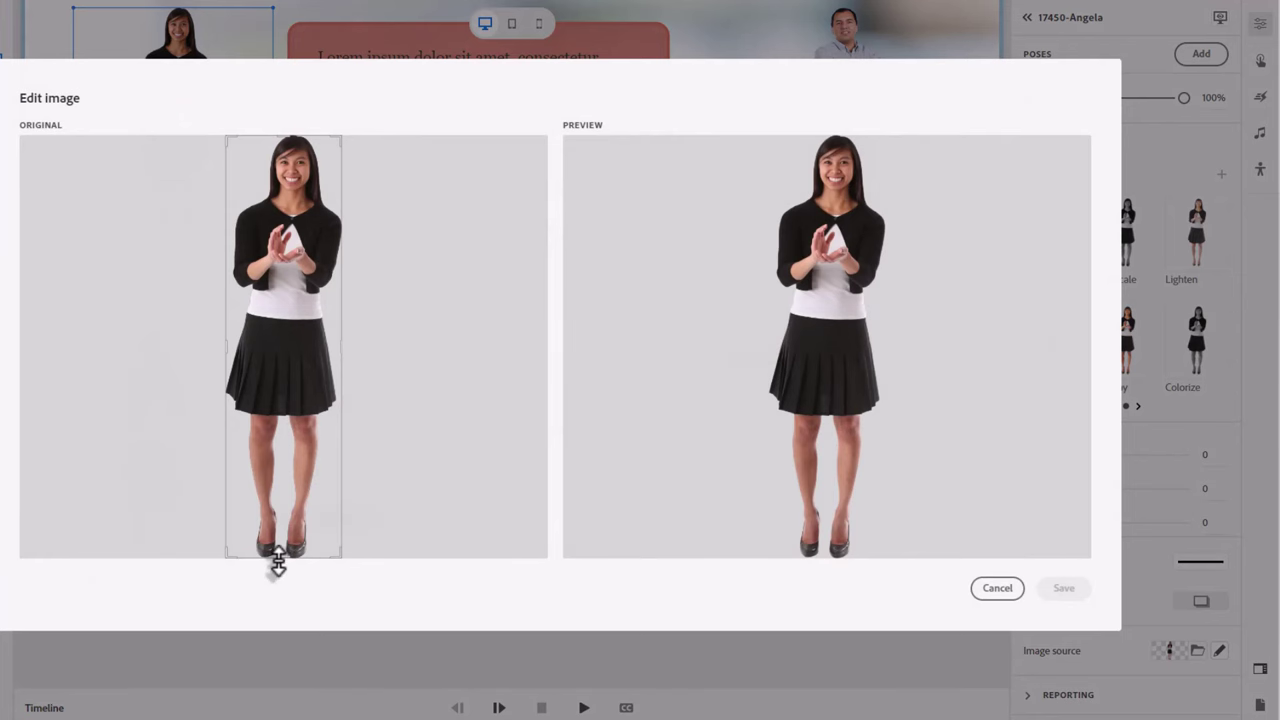
drag(285, 558, 274, 309)
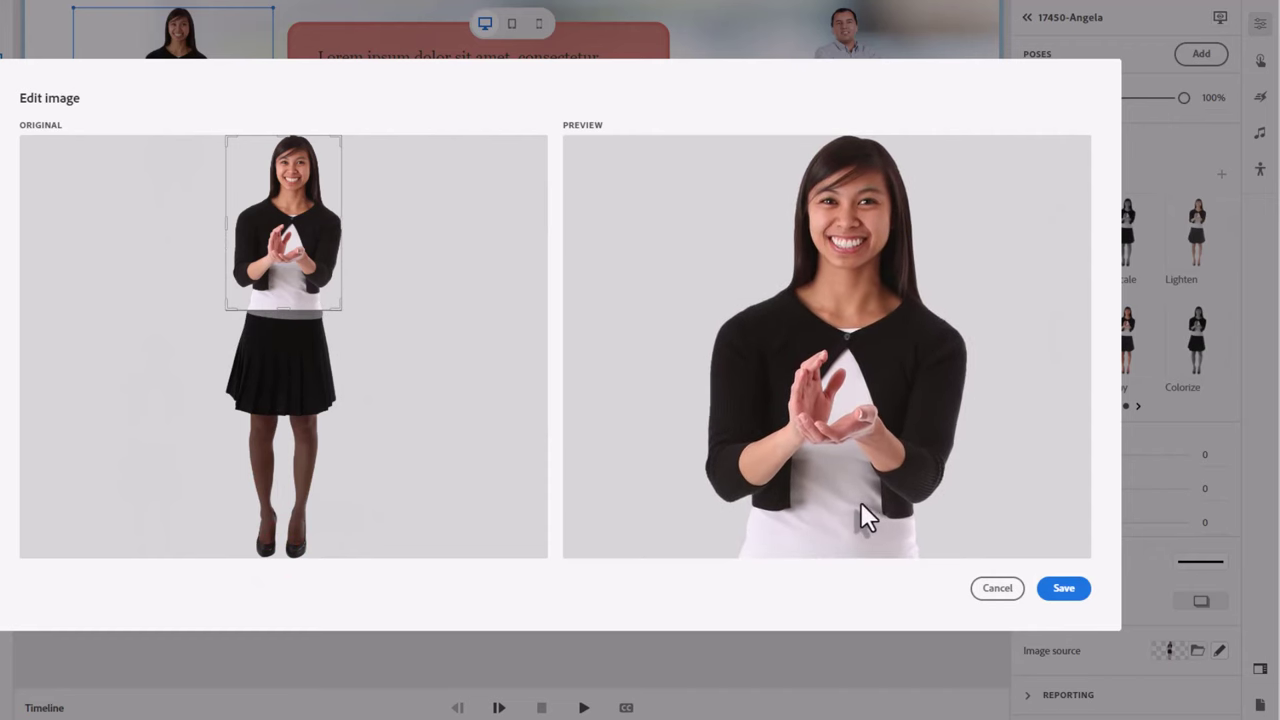
click(1063, 588)
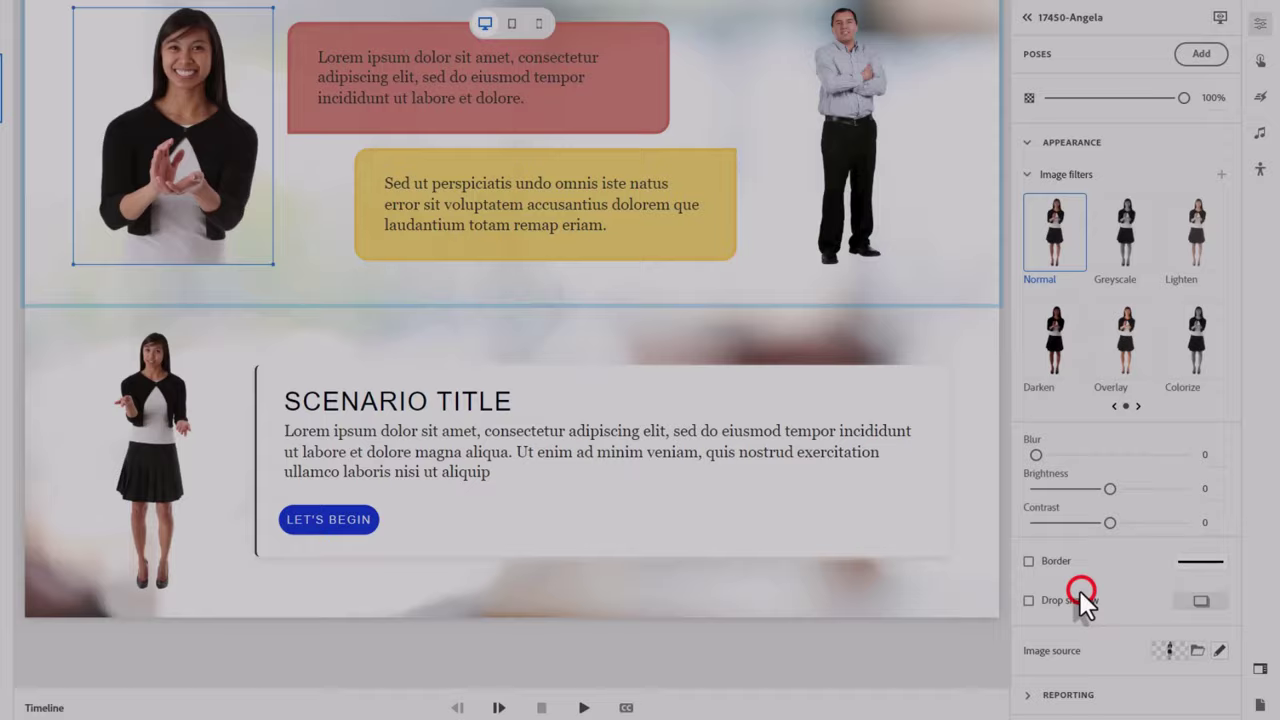
- Crop the David image in the two-character block from the bottom up to just above his belt and save the crop
click(870, 180)
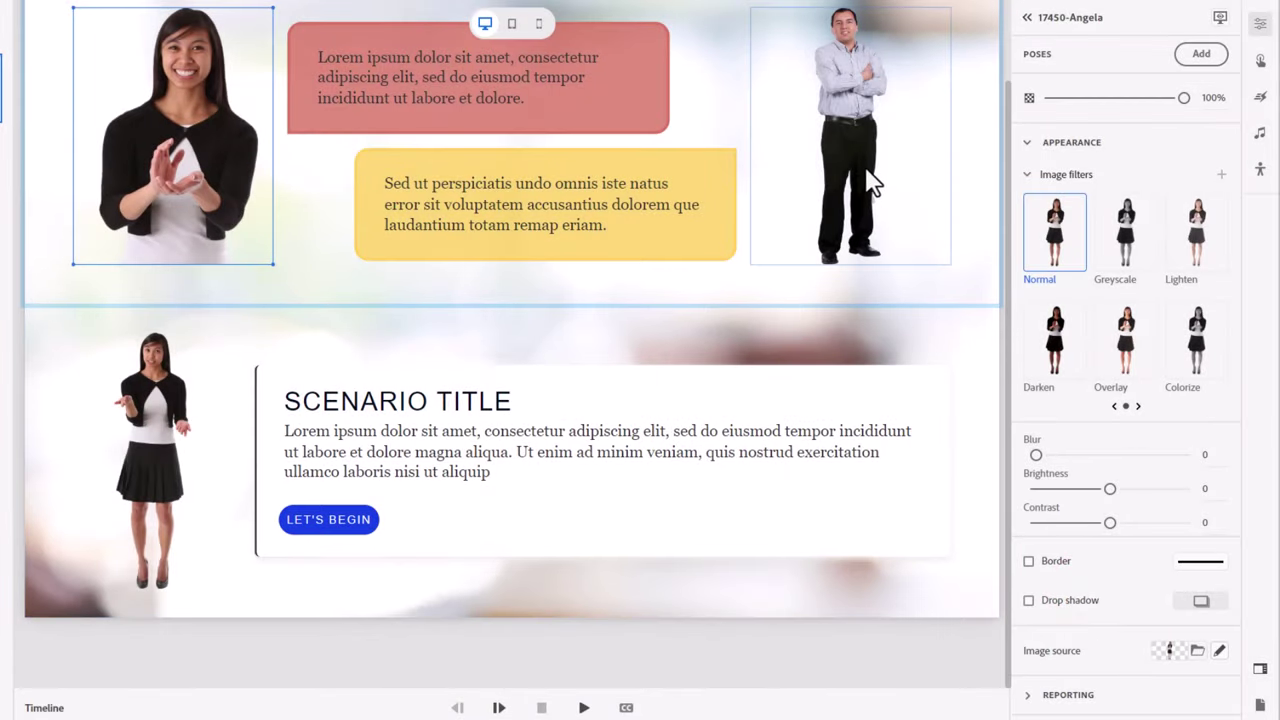
double_click(870, 180)
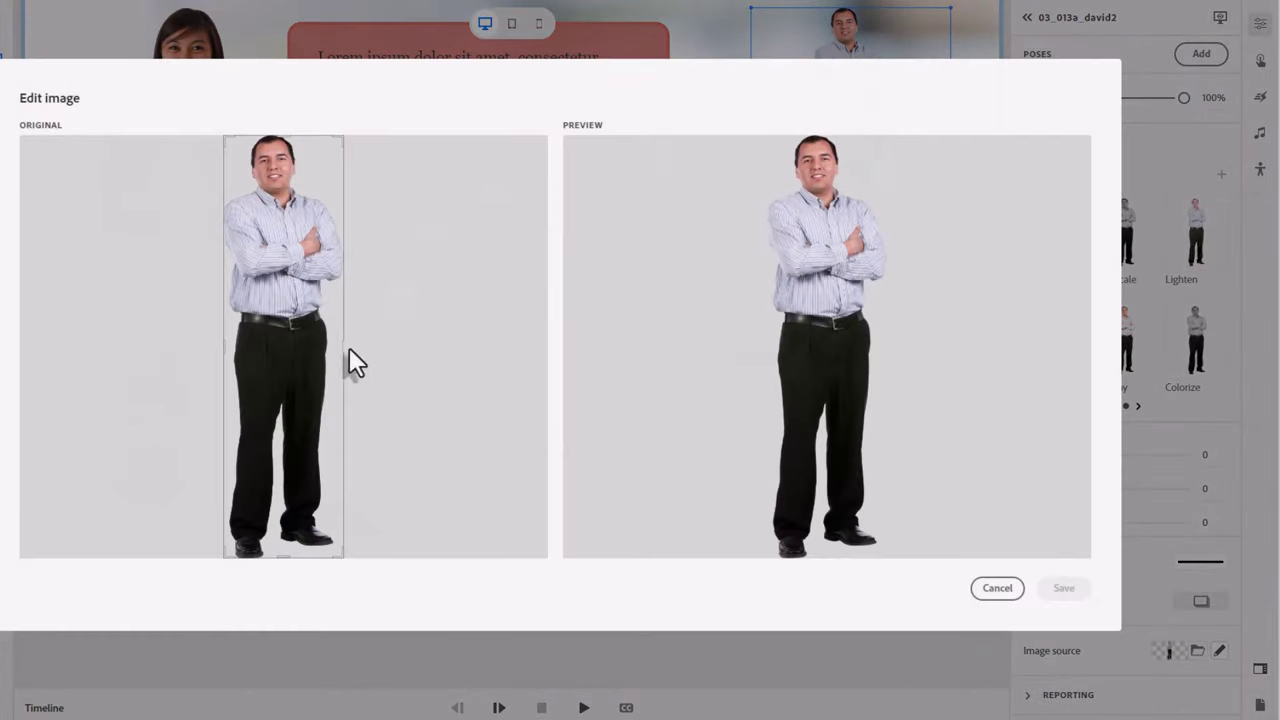
drag(283, 557, 291, 305)
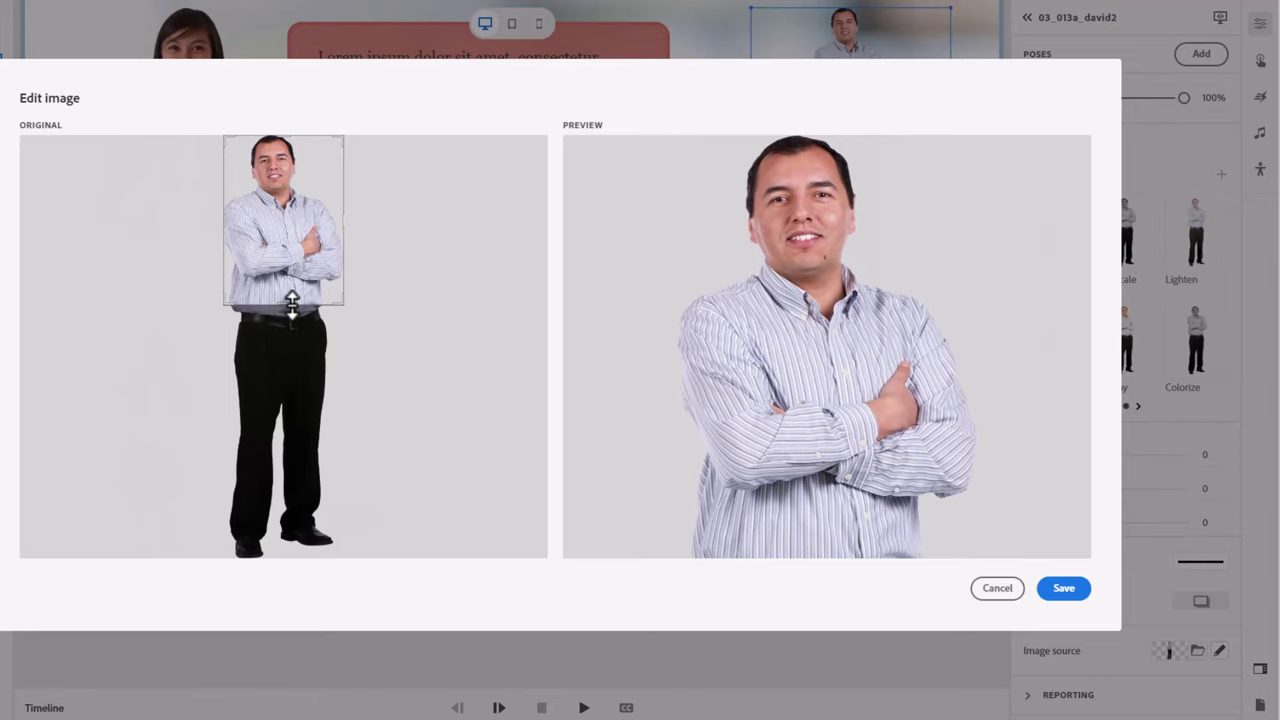
click(1068, 587)
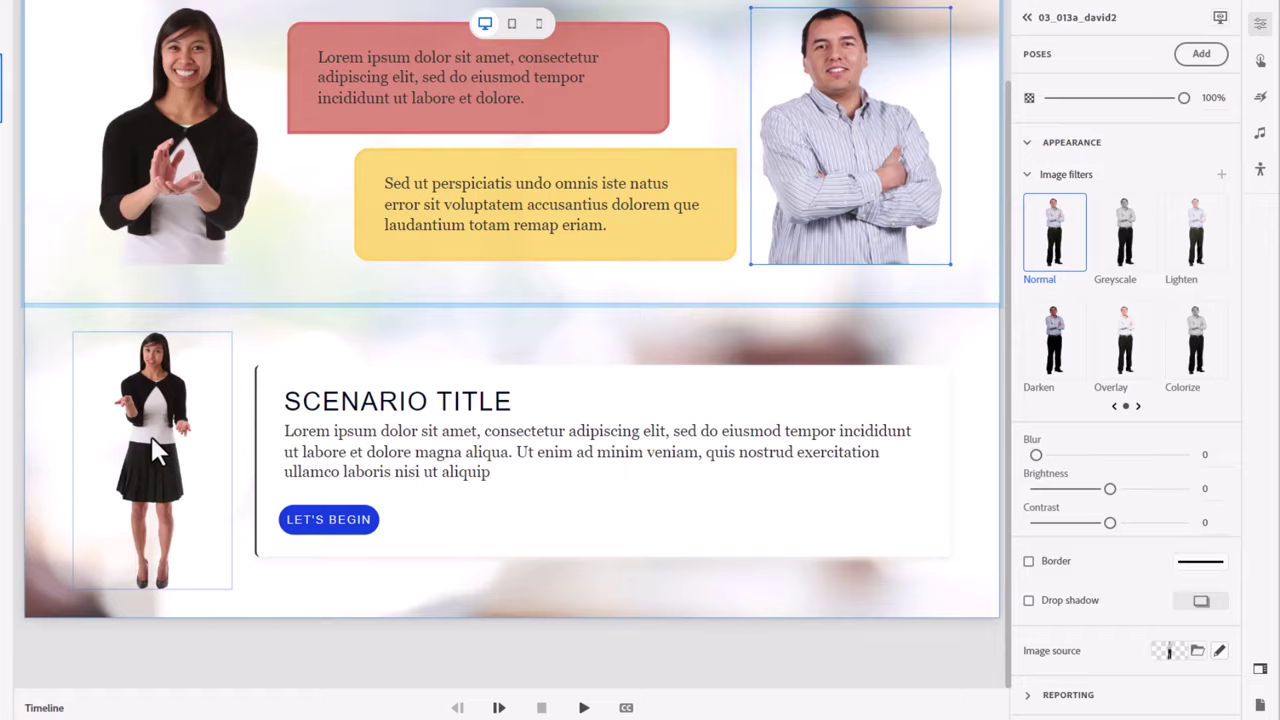
- Crop the Angela image in the single-character block from the bottom up to her waist and save the crop
double_click(150, 434)
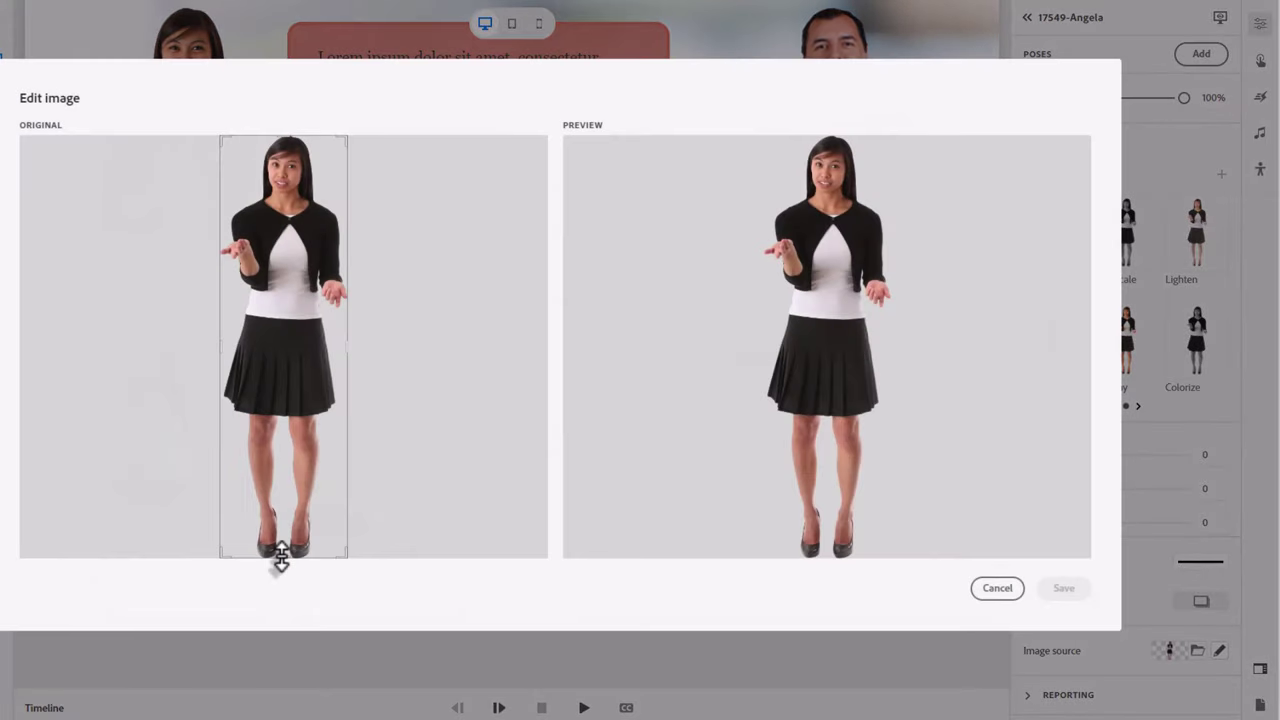
drag(281, 560, 269, 309)
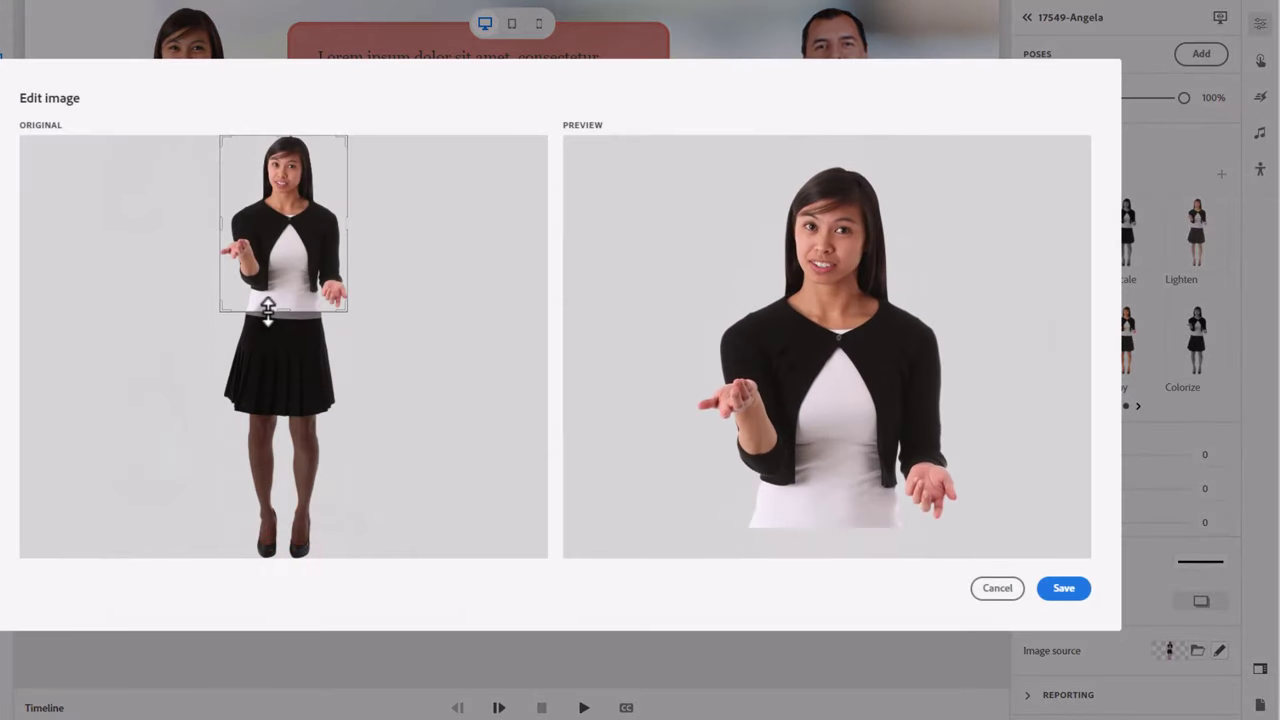
click(1074, 589)
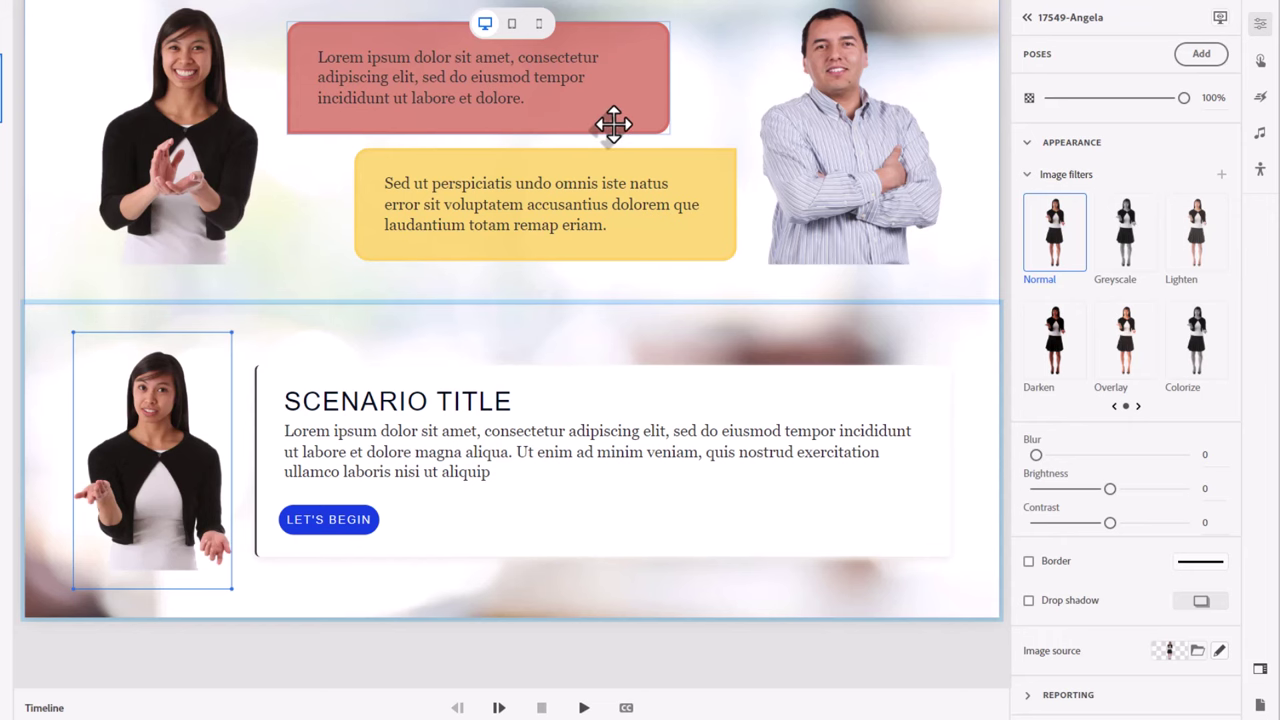
- Check the speech bubble settings of both bubbles and copy the red bubble's fill color hex code
click(613, 124)
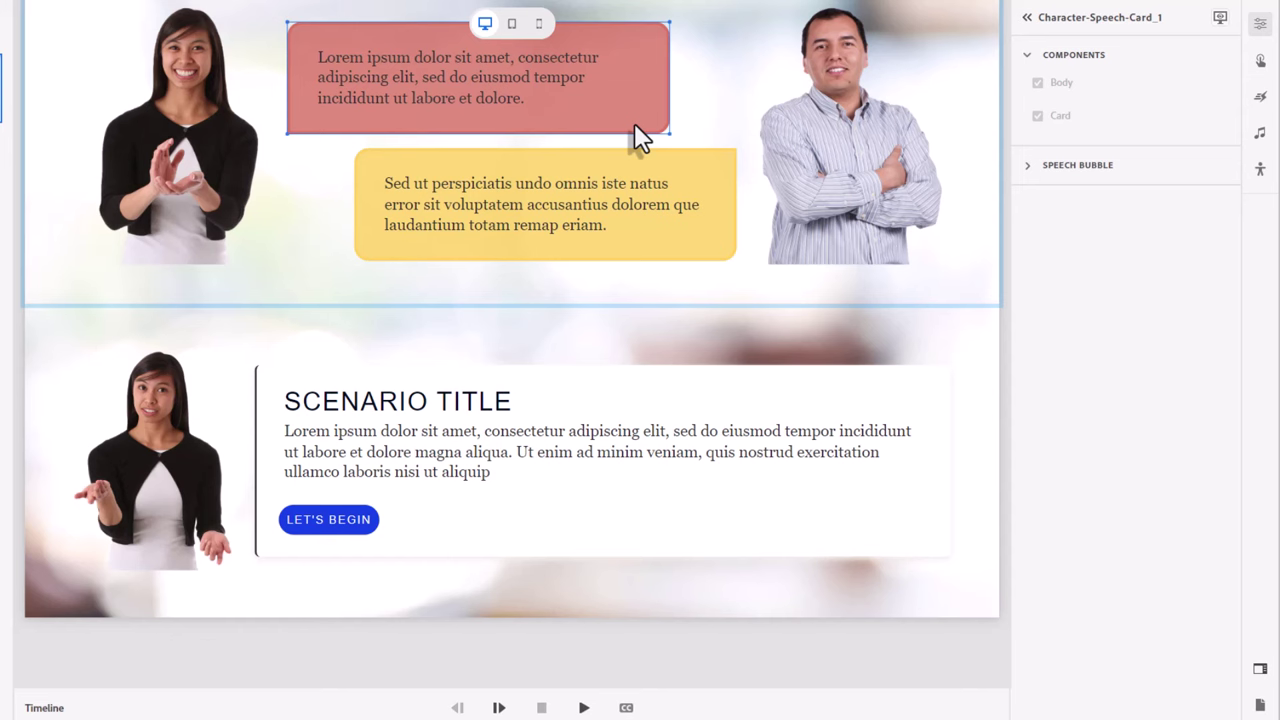
click(695, 251)
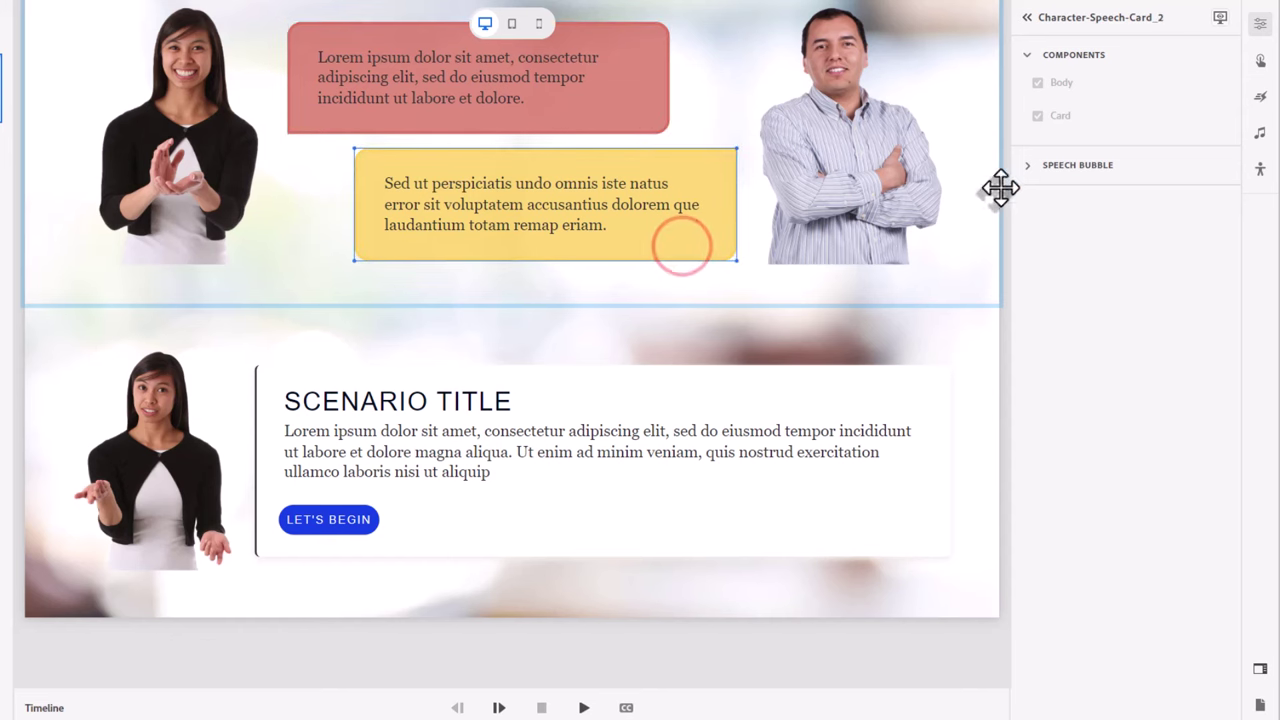
click(1027, 166)
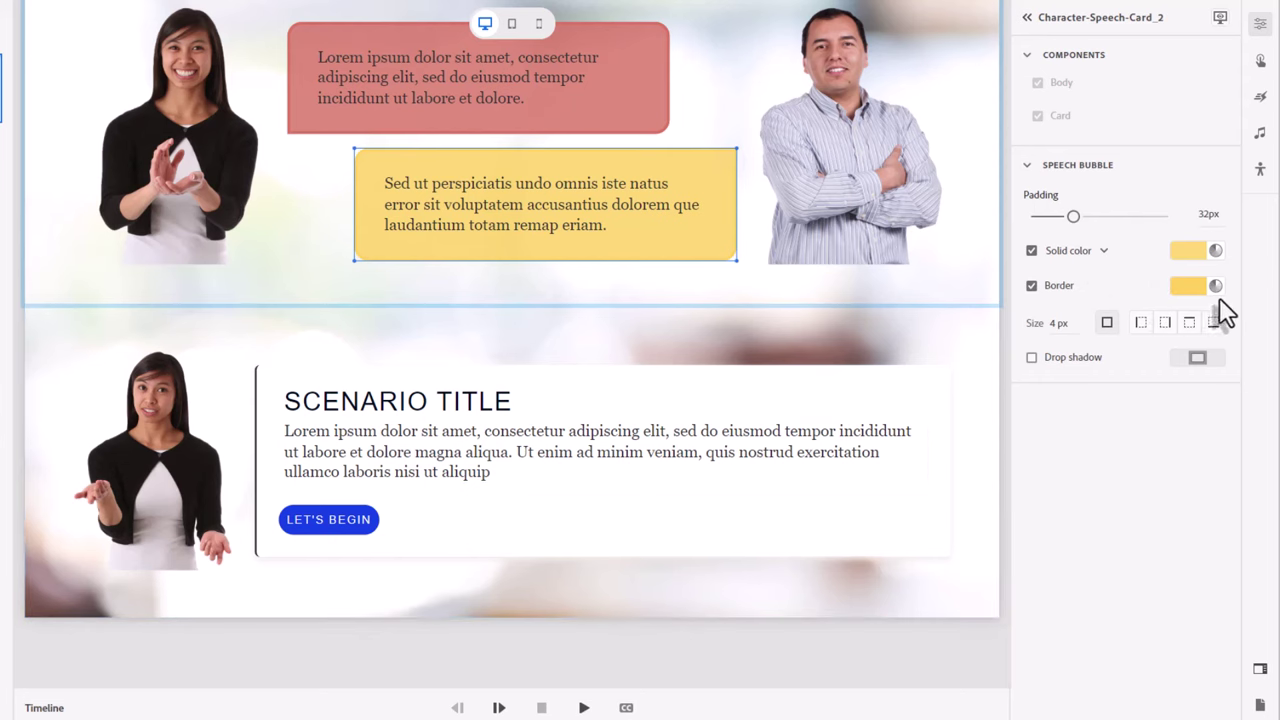
click(1215, 251)
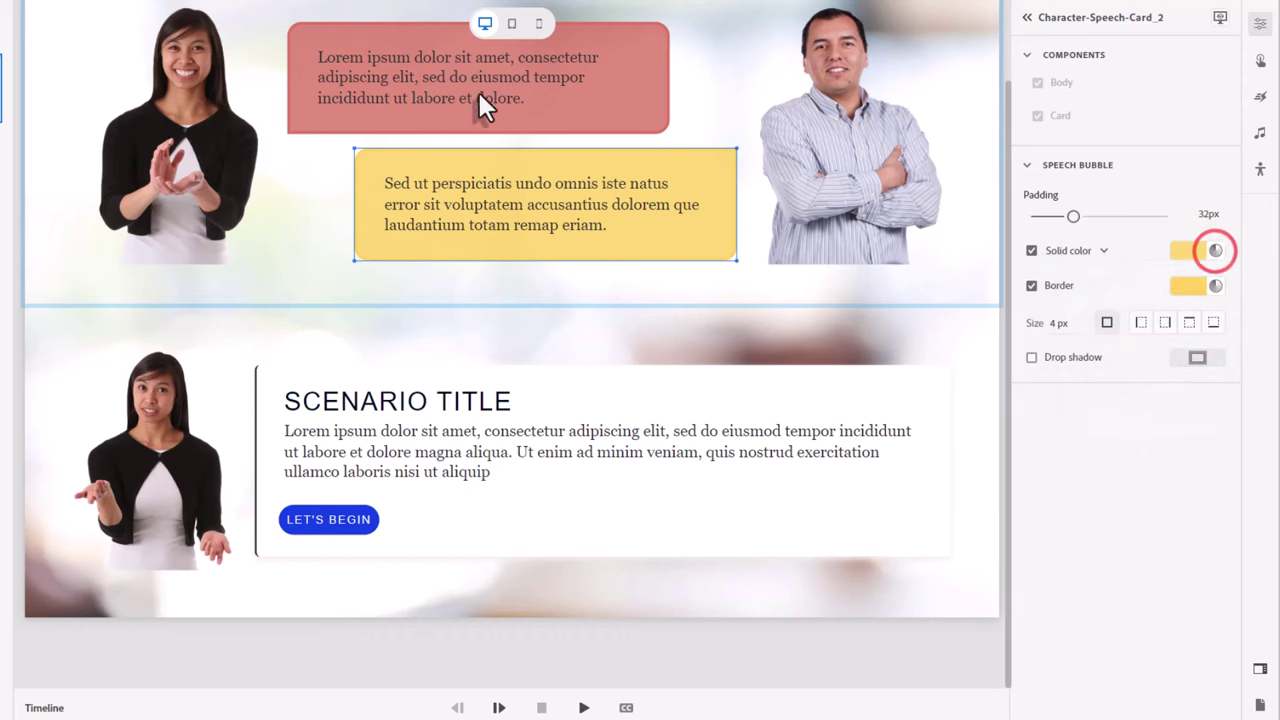
click(333, 121)
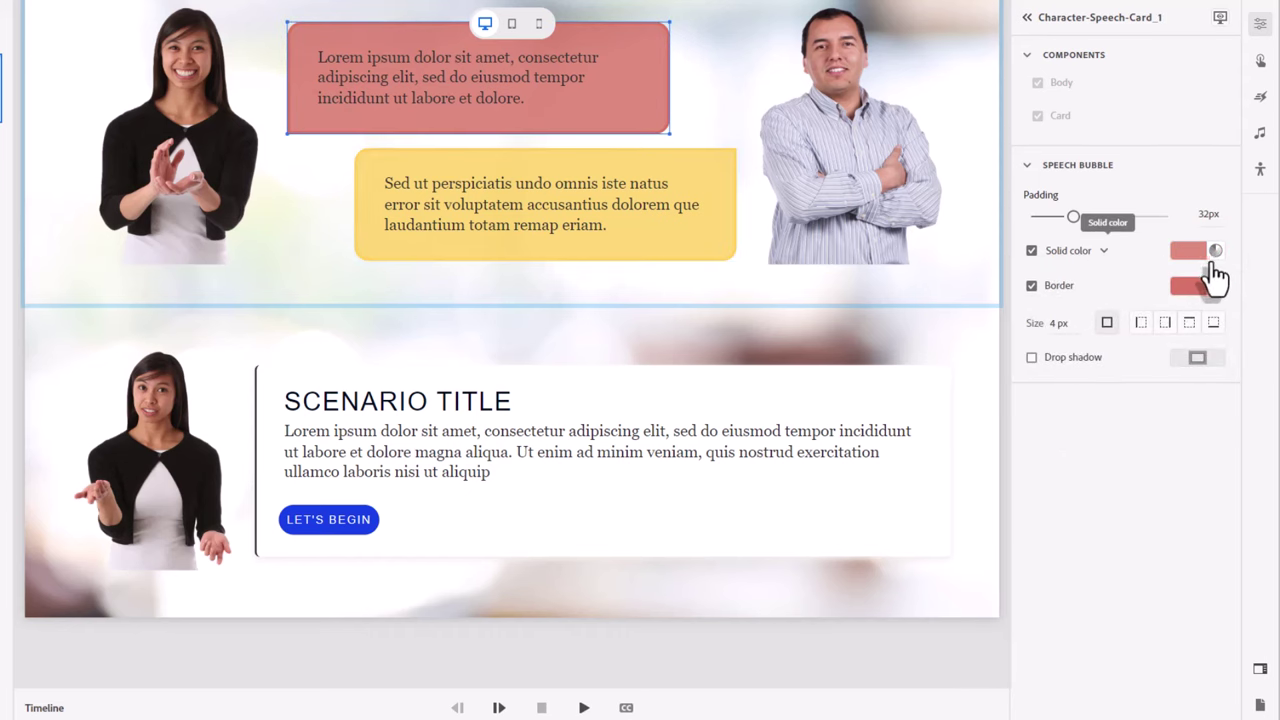
click(1215, 251)
click(1206, 276)
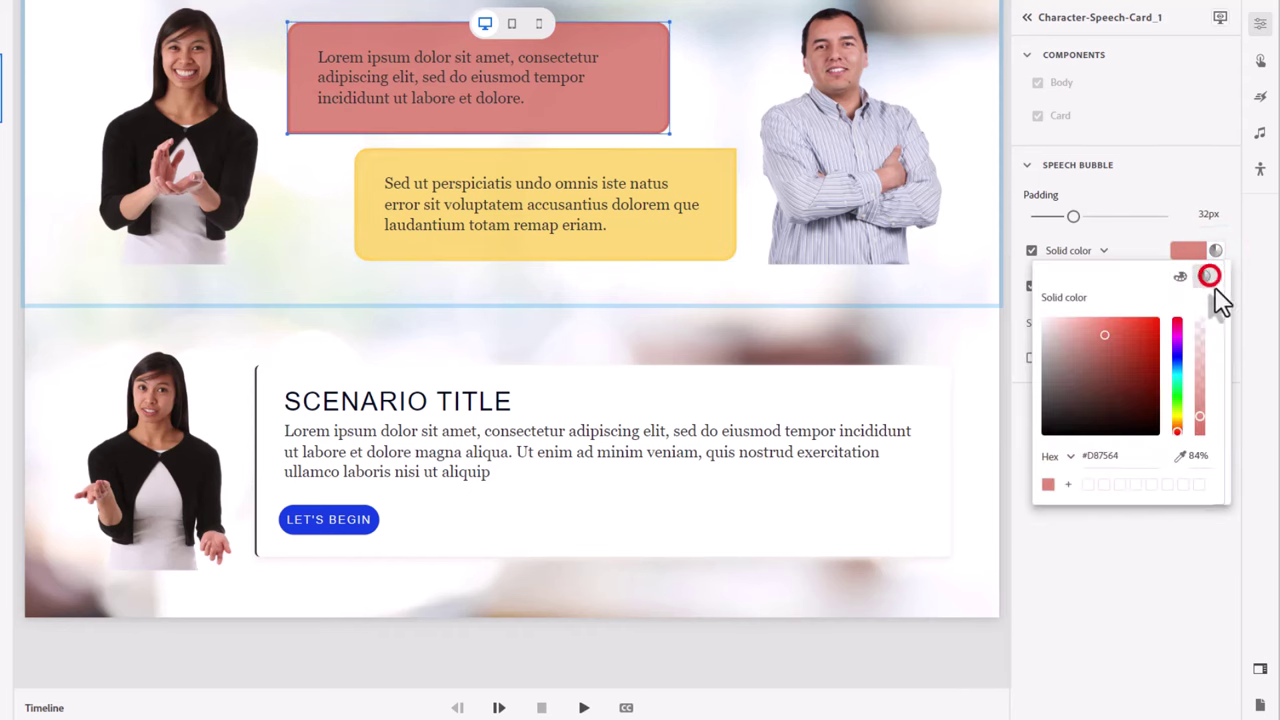
click(1100, 456)
- Remove the Title and Button components from the card in the single-character block, keeping Body and Card
click(406, 549)
click(445, 549)
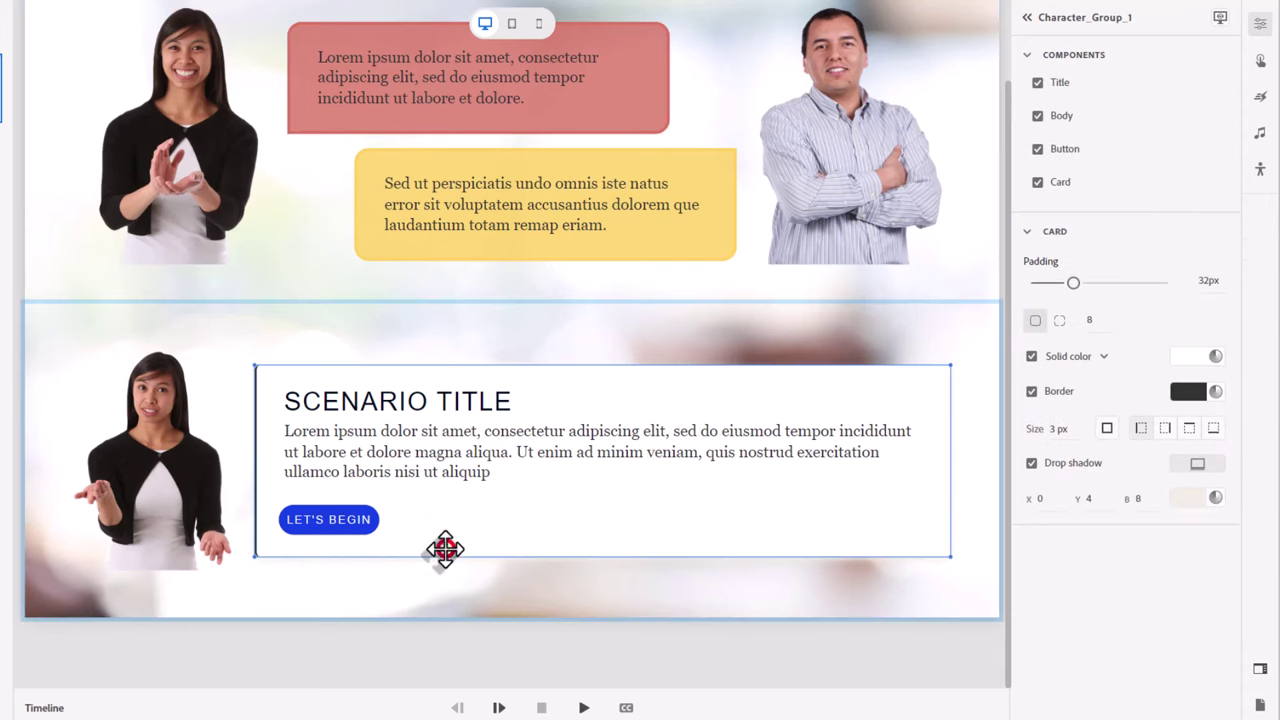
click(1037, 83)
click(1037, 148)
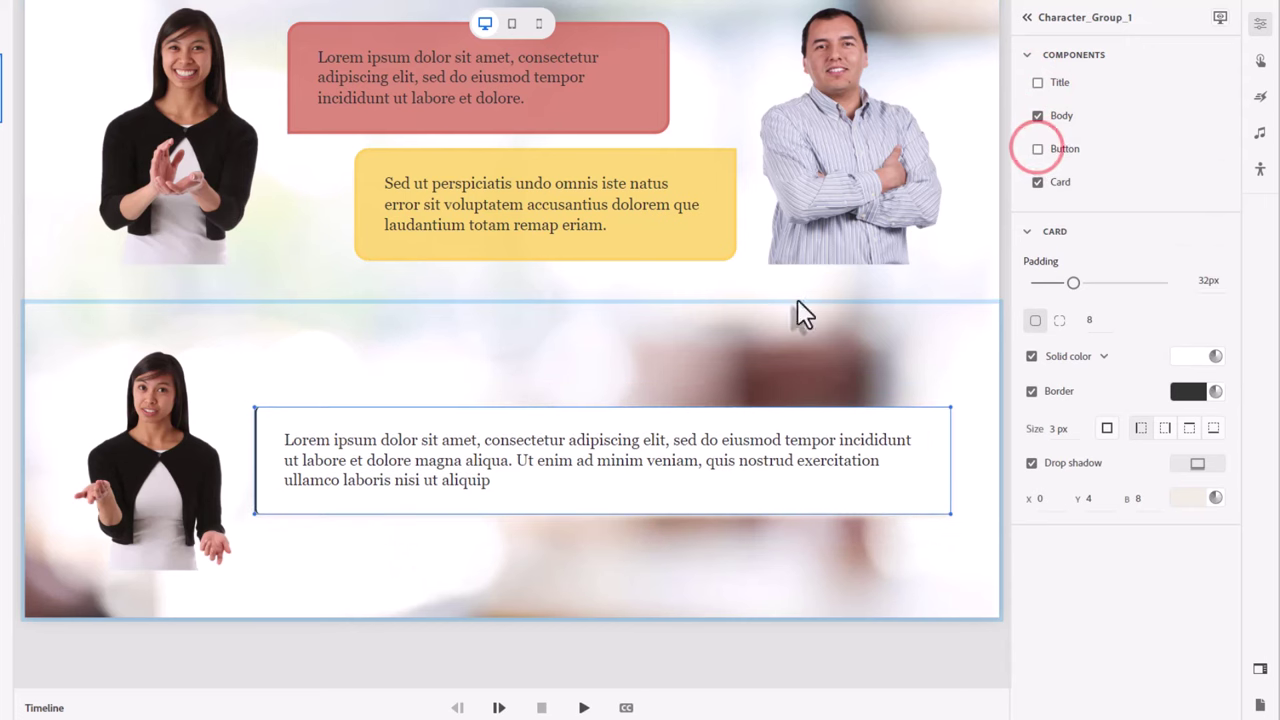
- Set the single-character block card's solid fill color to #D87564 with 84% opacity
click(623, 505)
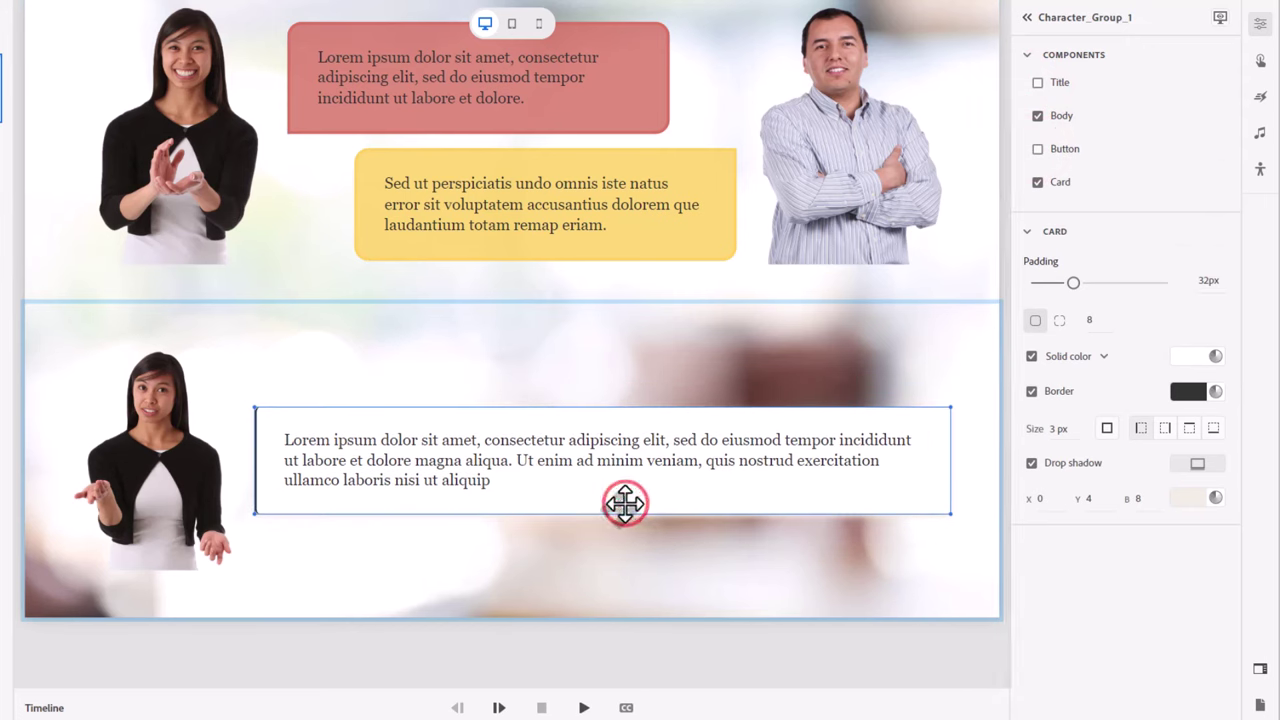
click(1214, 357)
click(1204, 382)
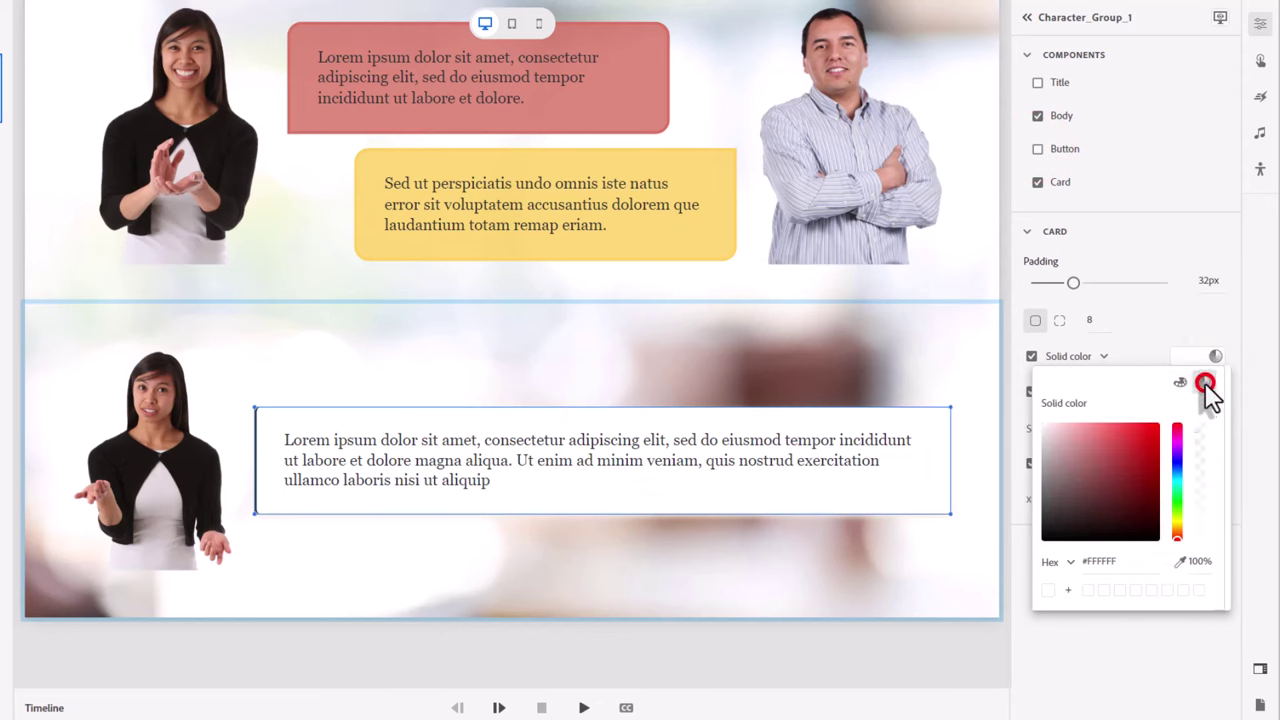
click(1100, 561)
text(#D87564)
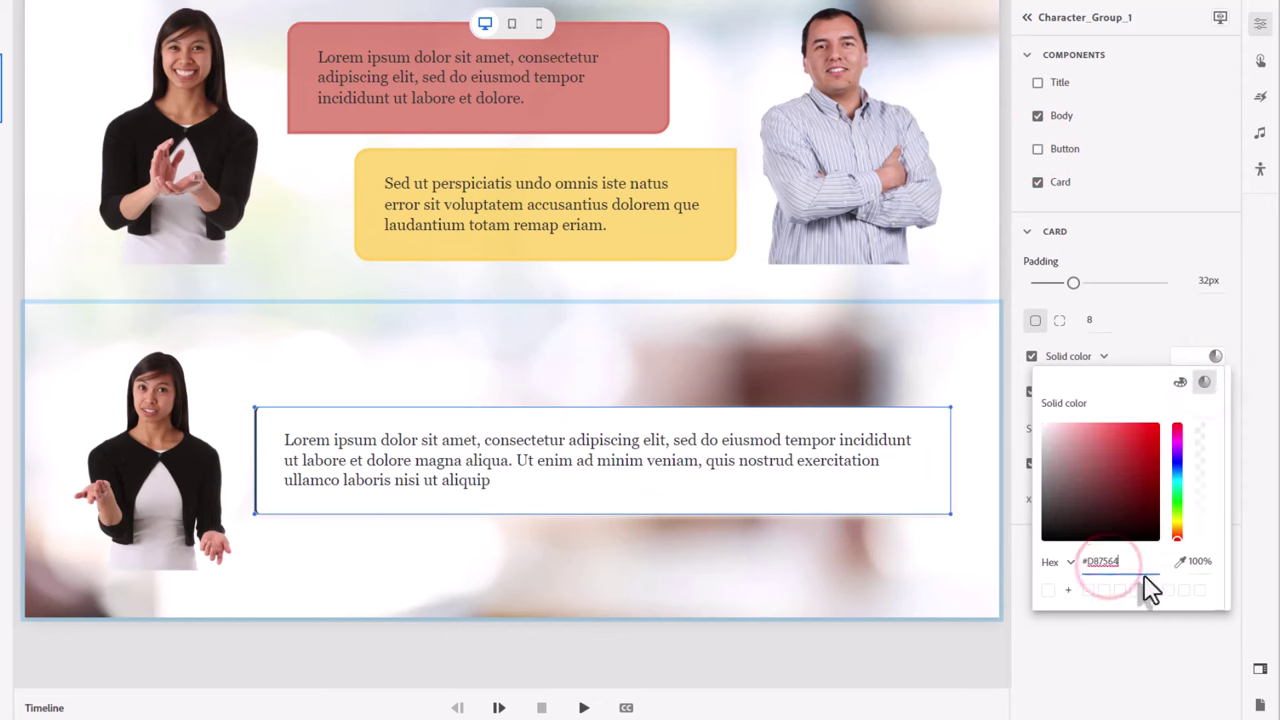
click(1198, 563)
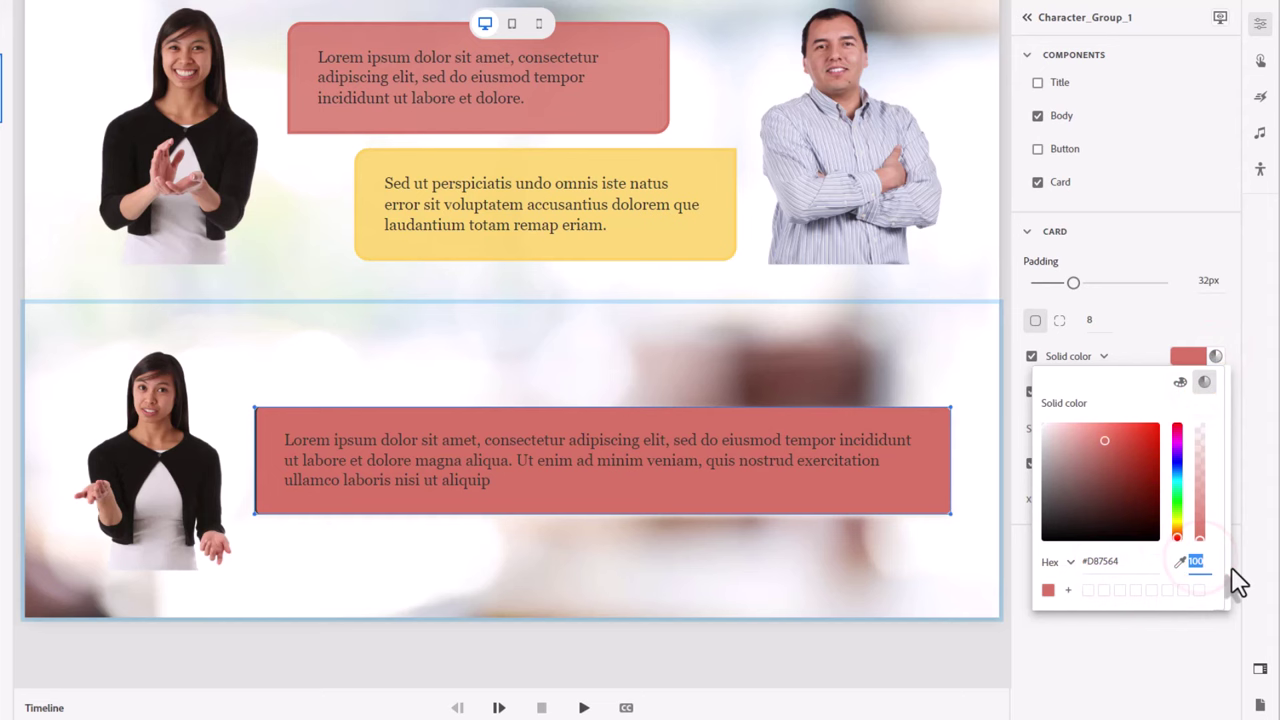
text(84)
key(Return)
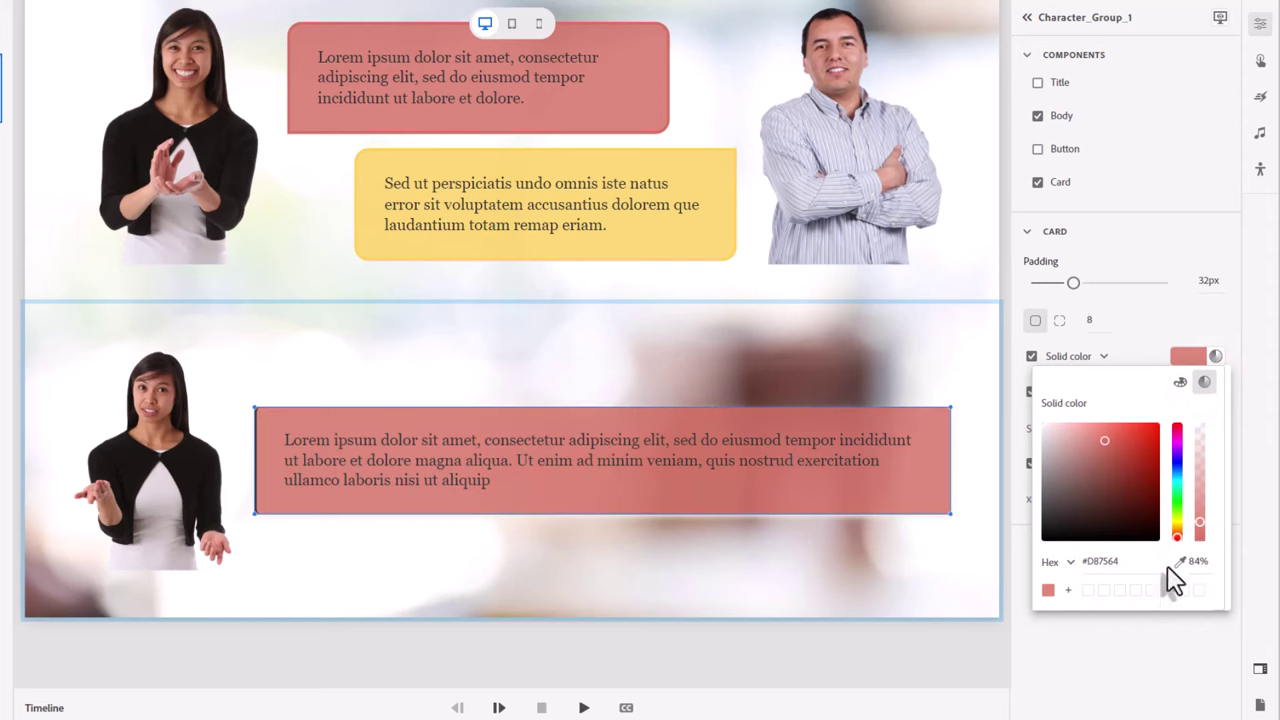
- Copy the border color hex code of the red speech bubble in the two-character block
click(589, 120)
click(583, 123)
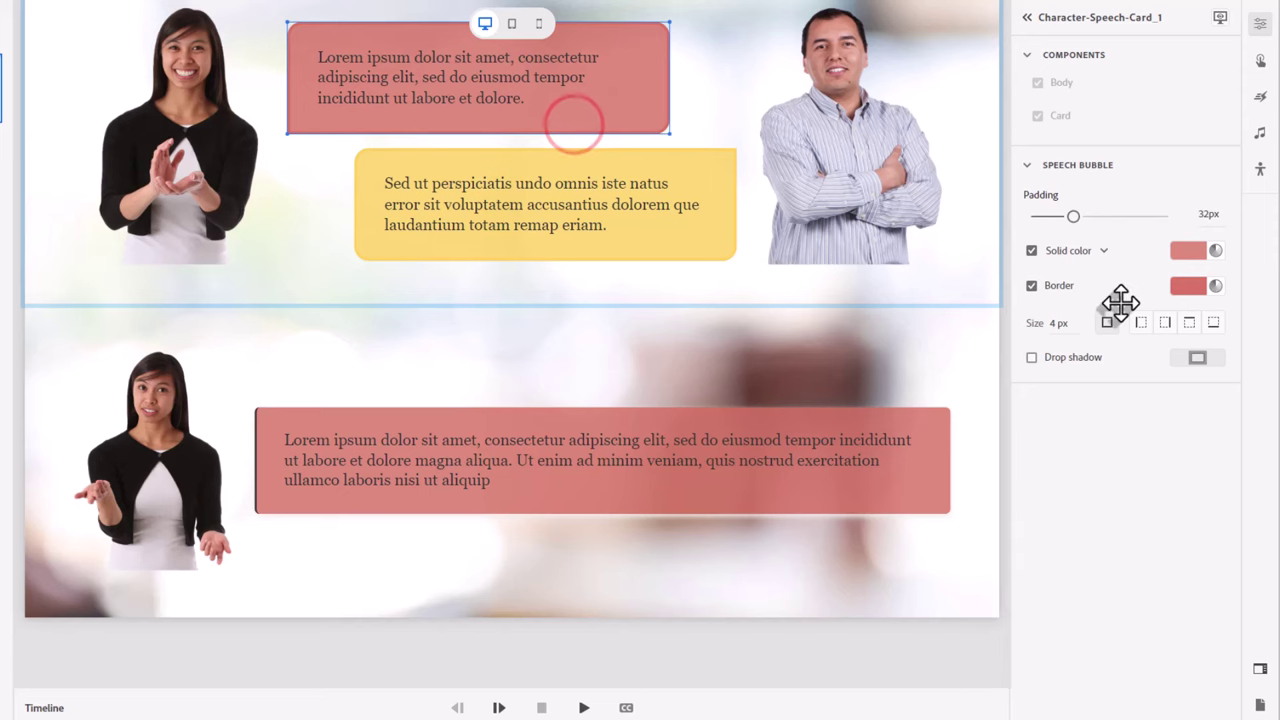
click(1188, 286)
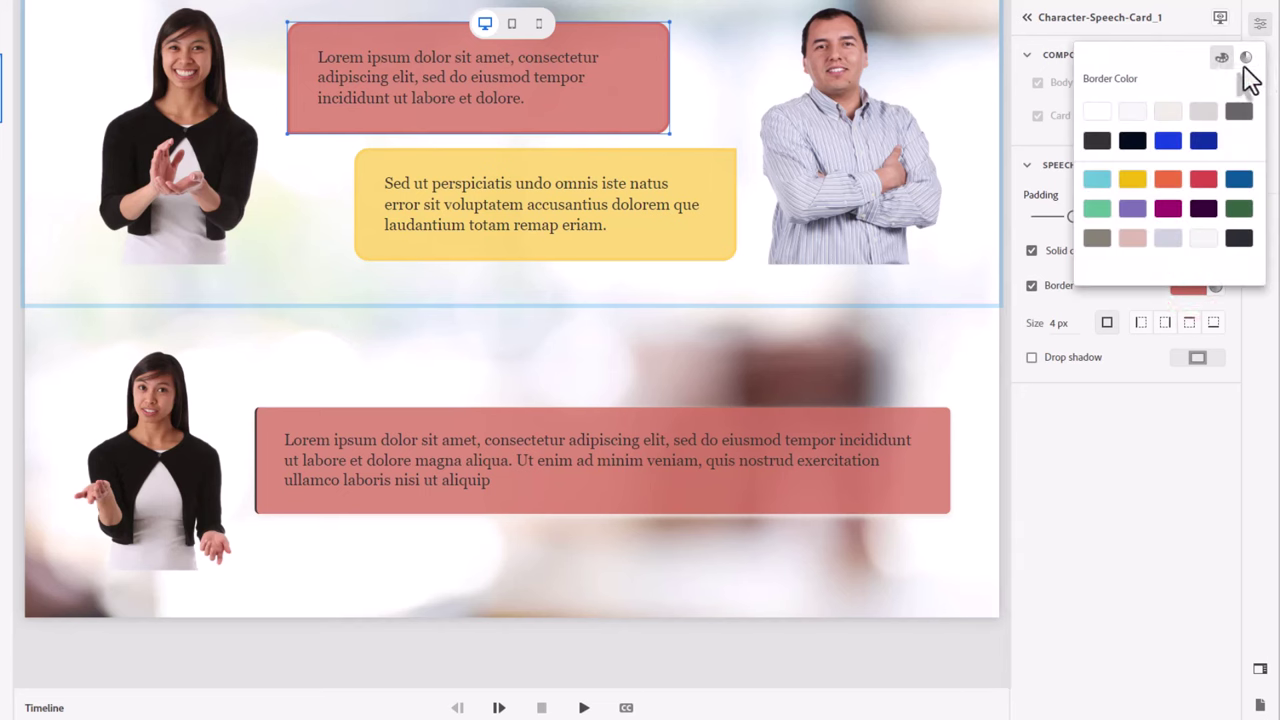
click(1245, 58)
click(1162, 237)
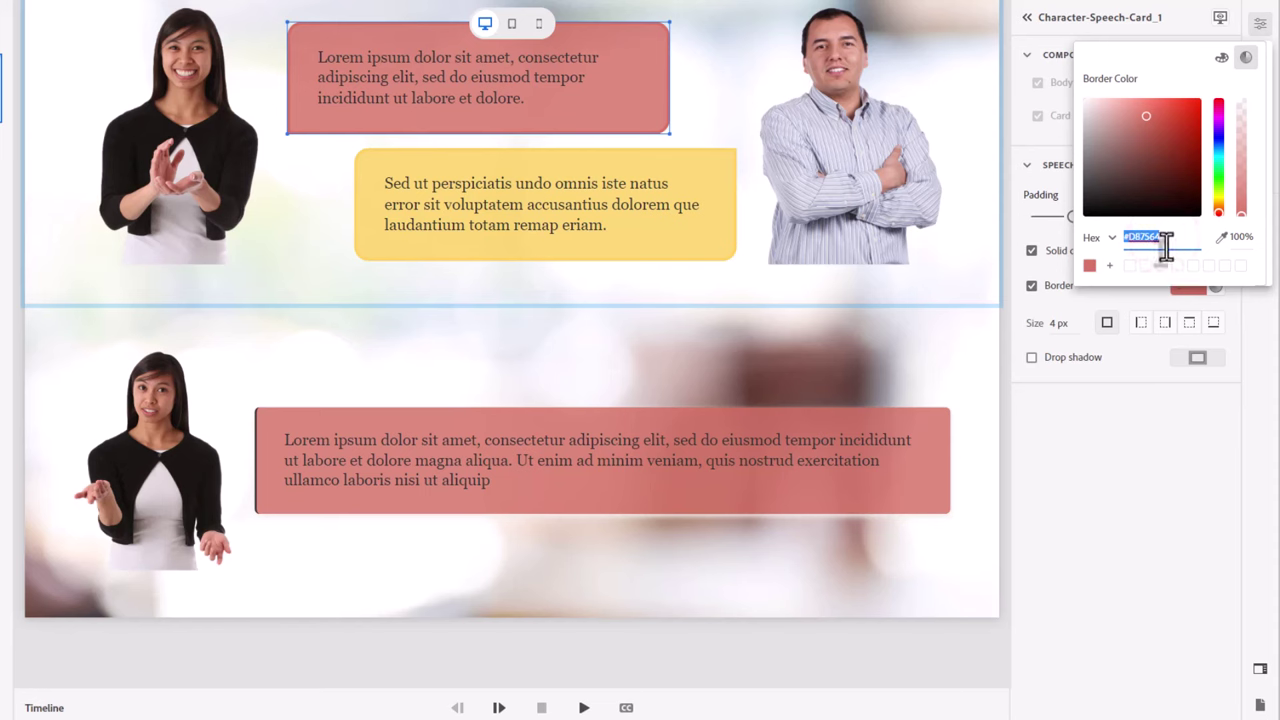
click(465, 551)
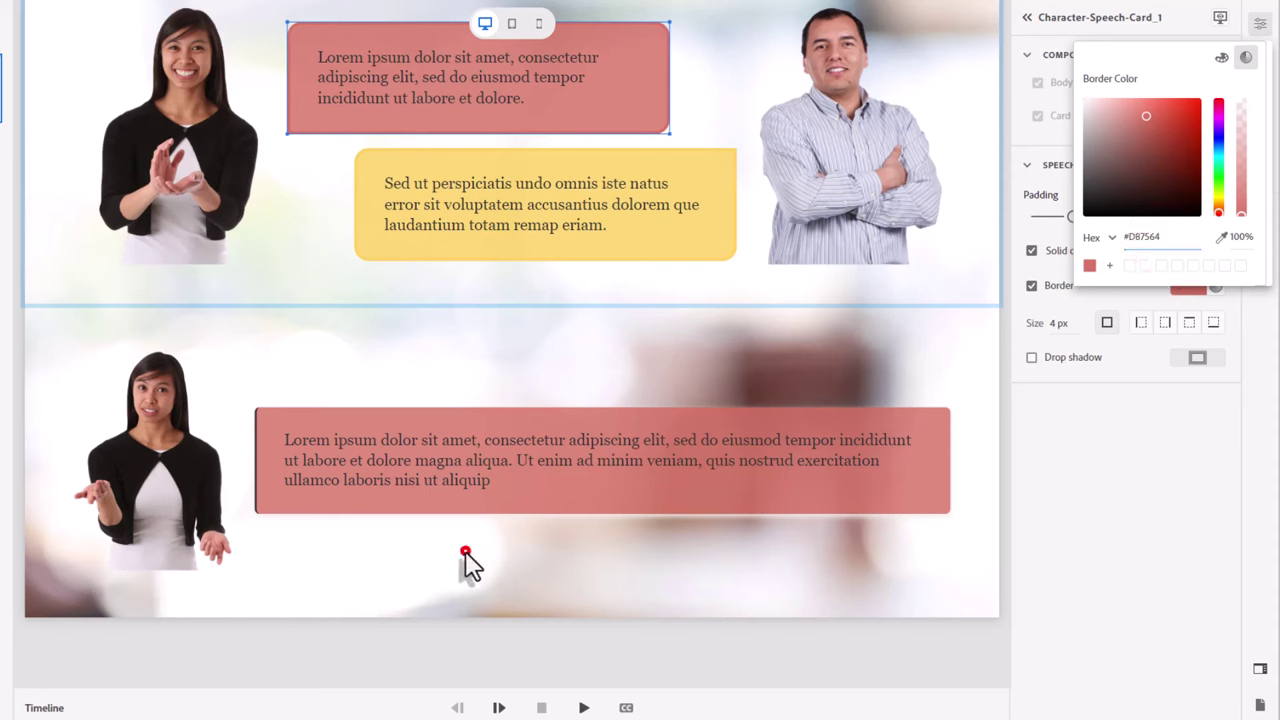
- Set the border color of the card in the single-character block to #D87564
click(443, 495)
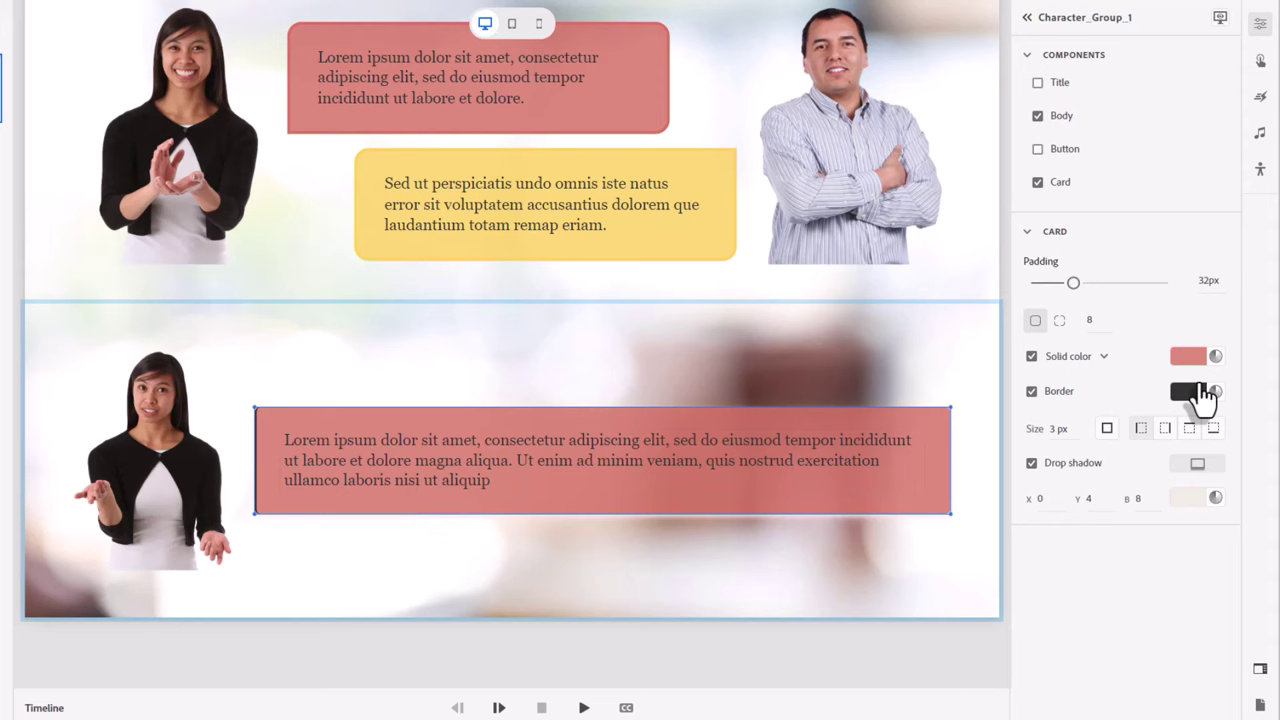
click(1199, 391)
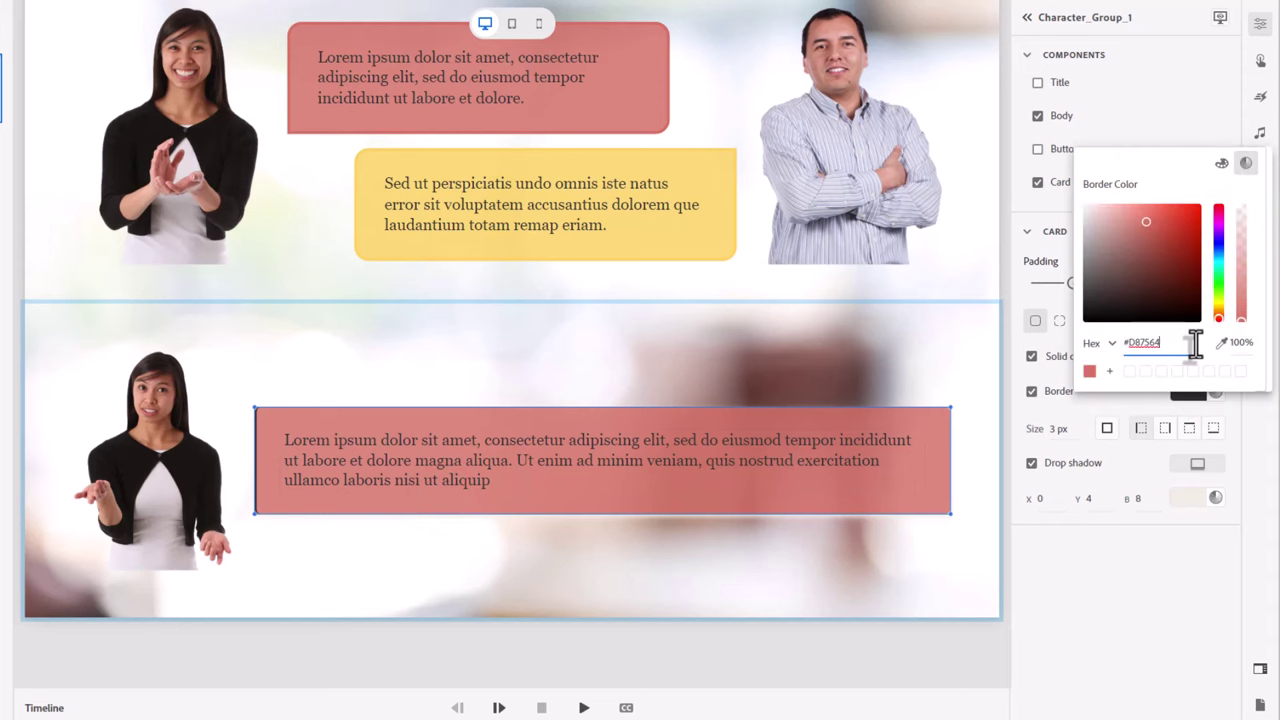
key(Return)
click(1160, 338)
key(Escape)
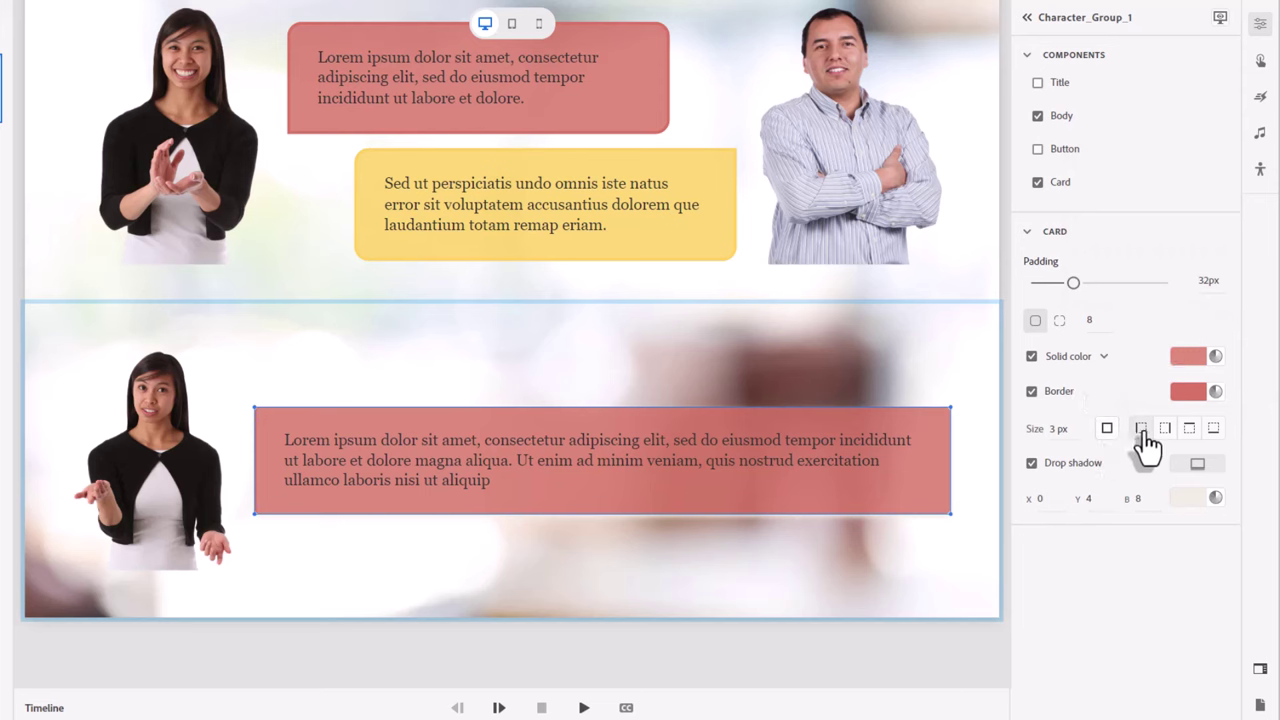
- Apply the card's border to all four sides and set its size to 5 px
click(1108, 432)
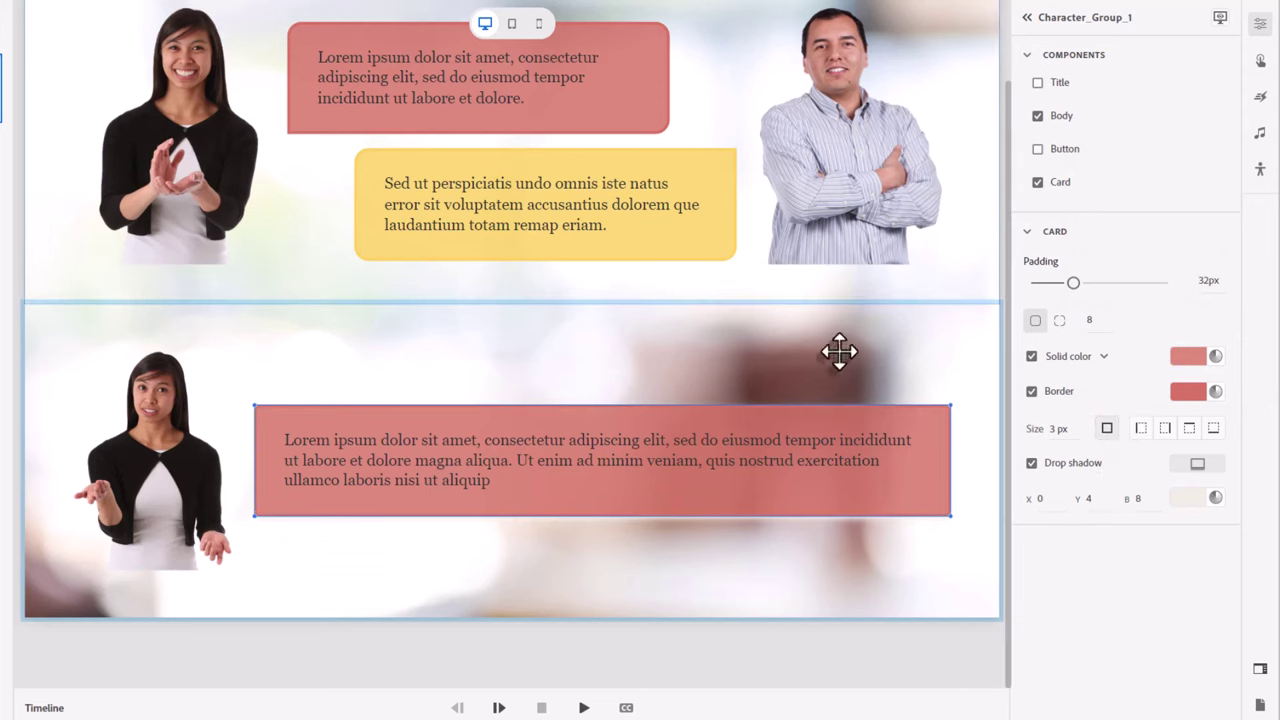
click(1056, 428)
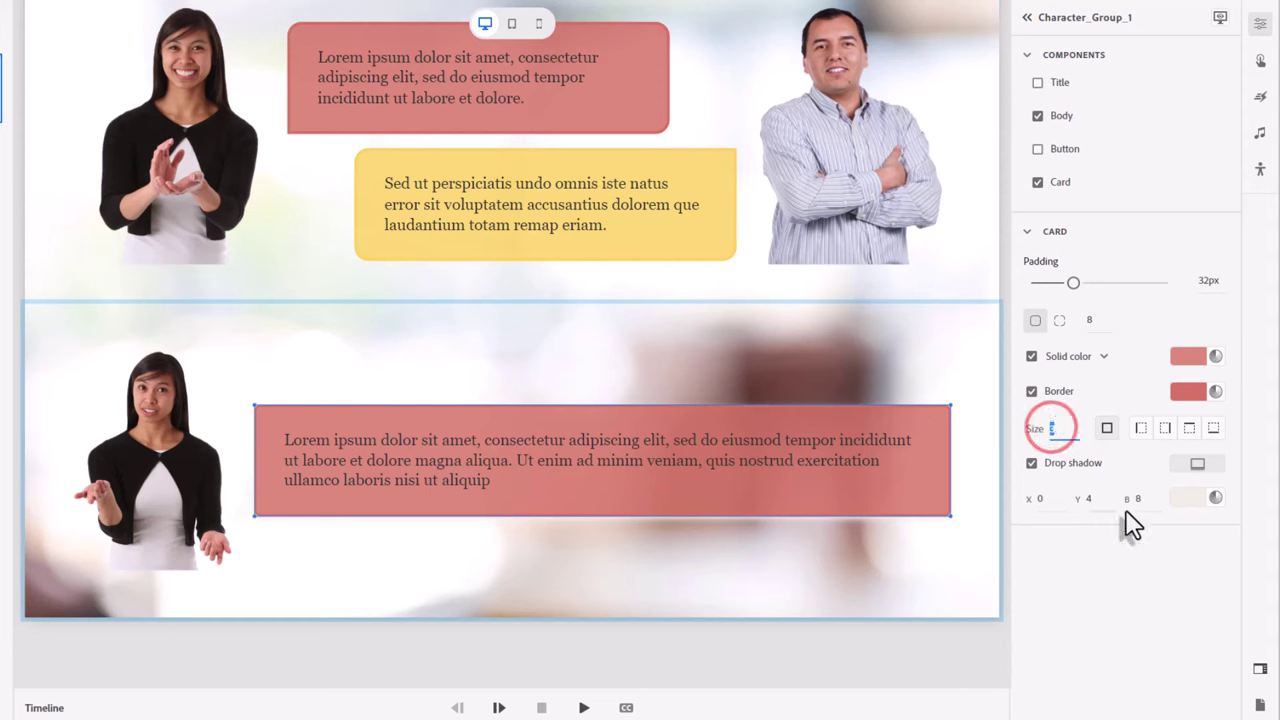
text(5)
key(Return)
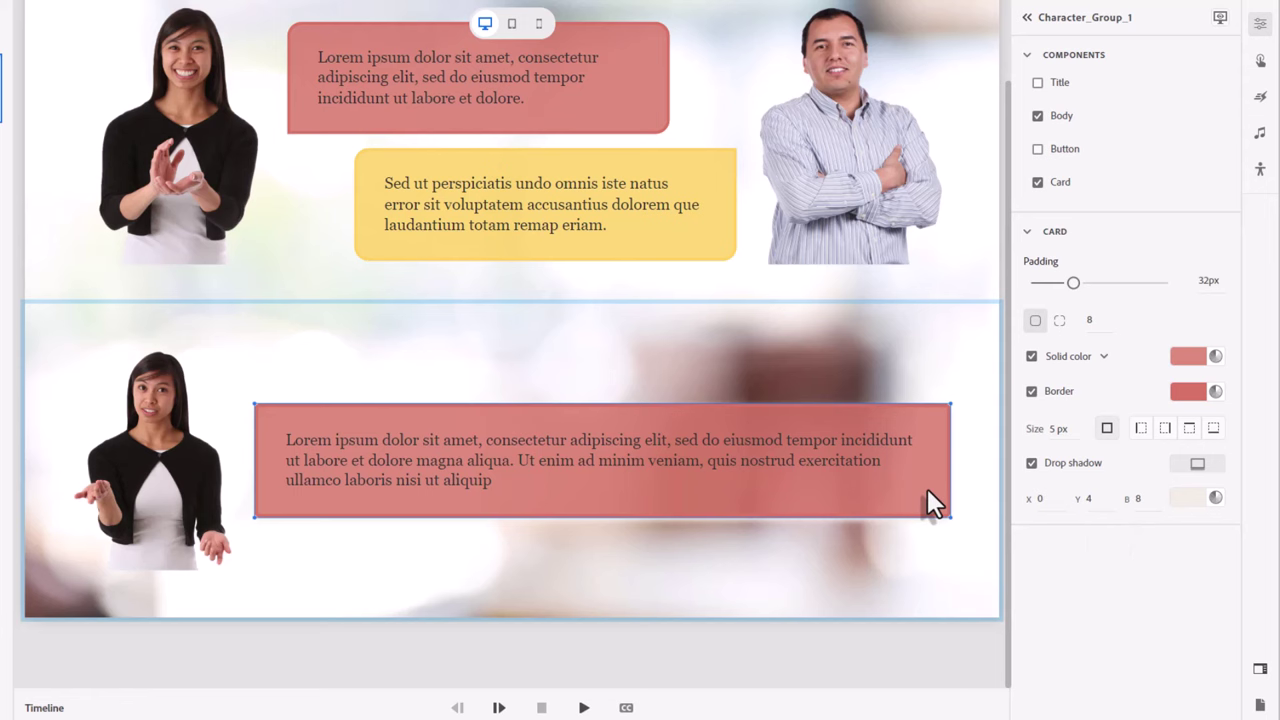
click(498, 567)
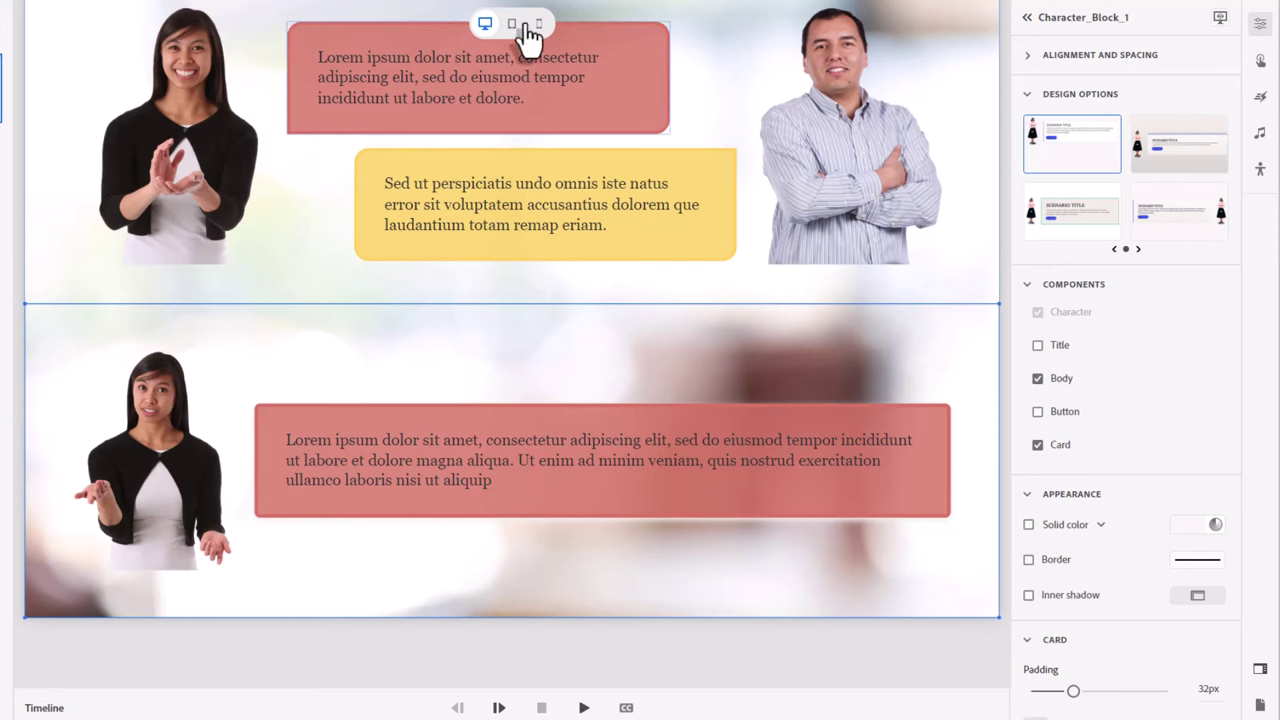
- Give the card individual corner radii: 20 for the top-left and both bottom corners, and 0 for the top-right corner
click(400, 413)
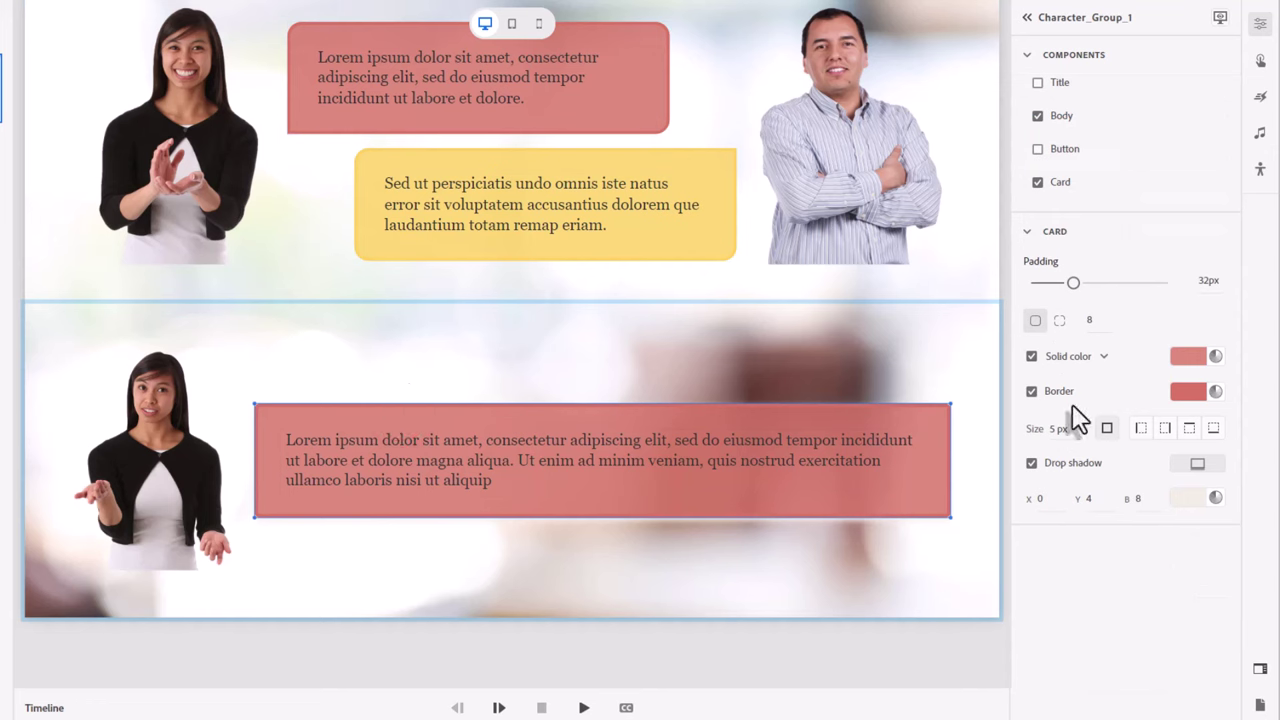
click(1060, 322)
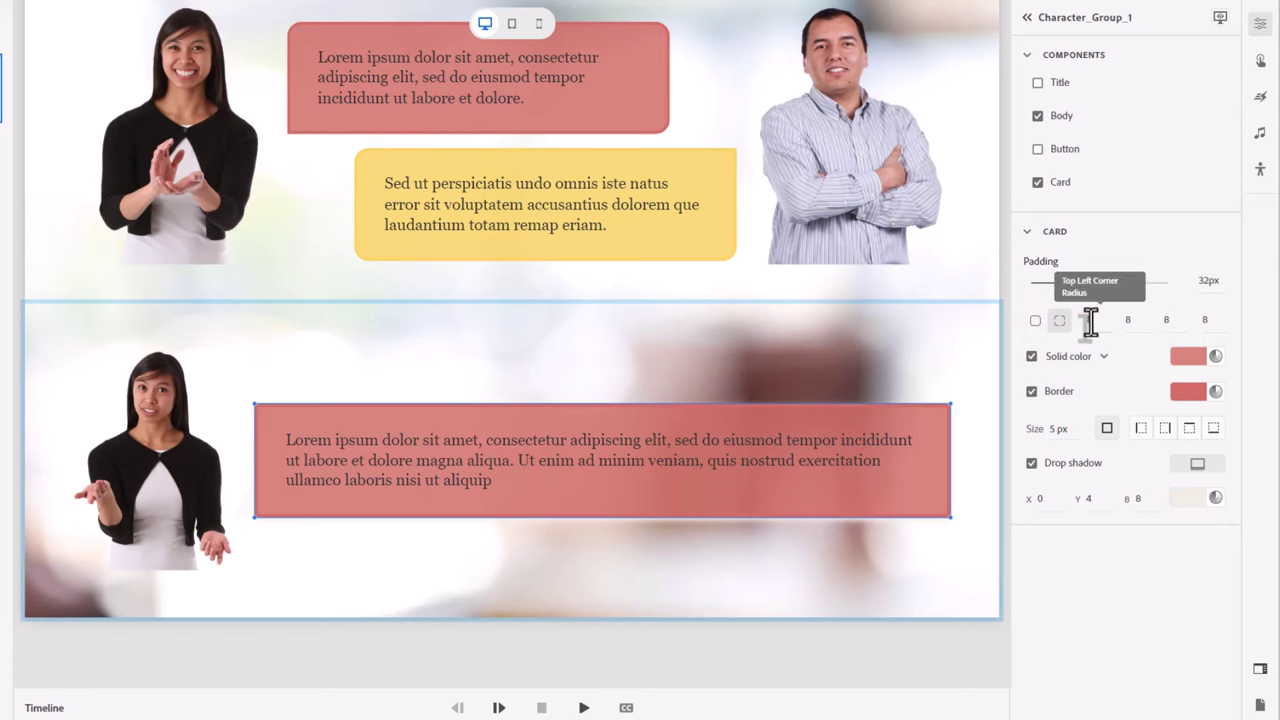
click(1090, 320)
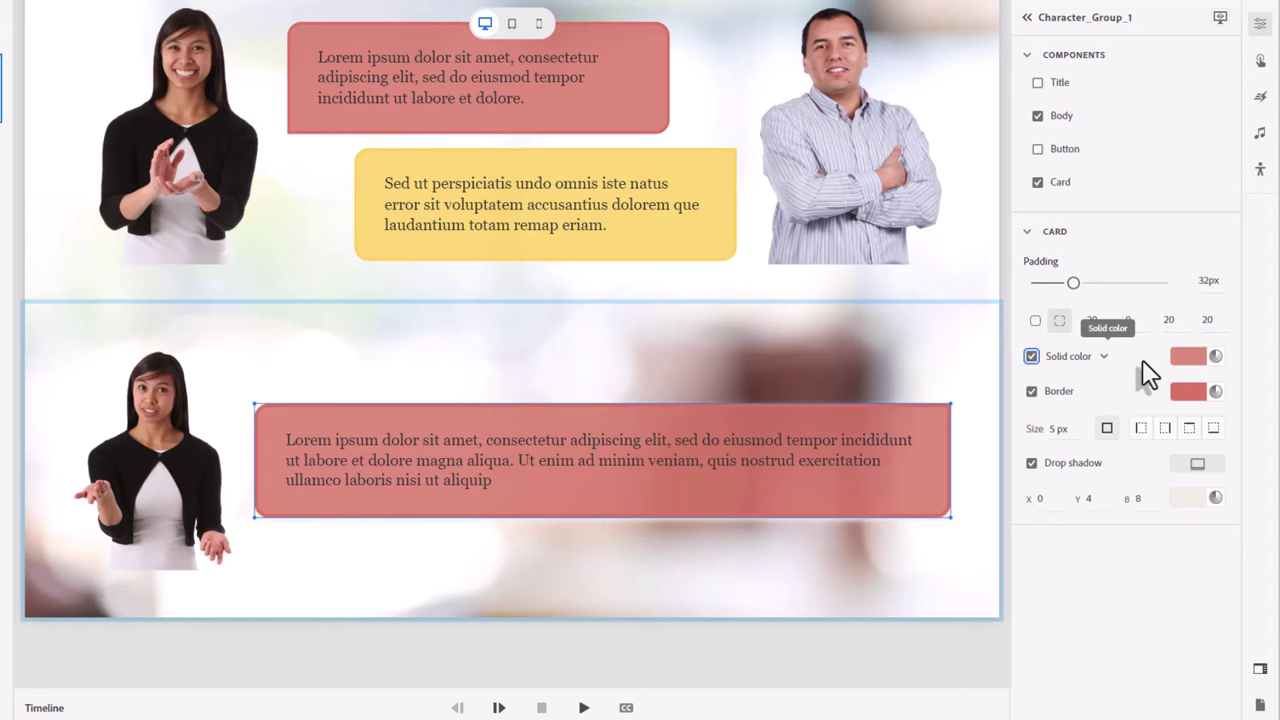
click(965, 589)
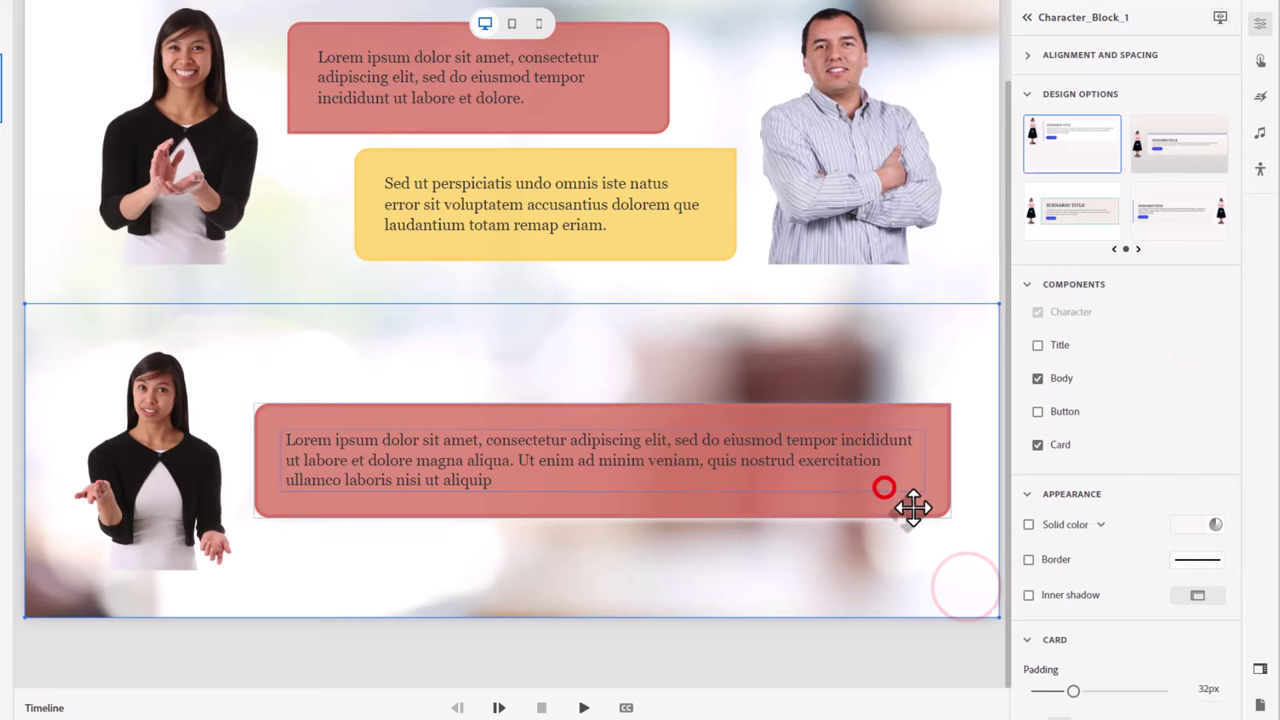
- Review the corner radius, fill and border settings of the single-character block's card
click(884, 487)
click(915, 508)
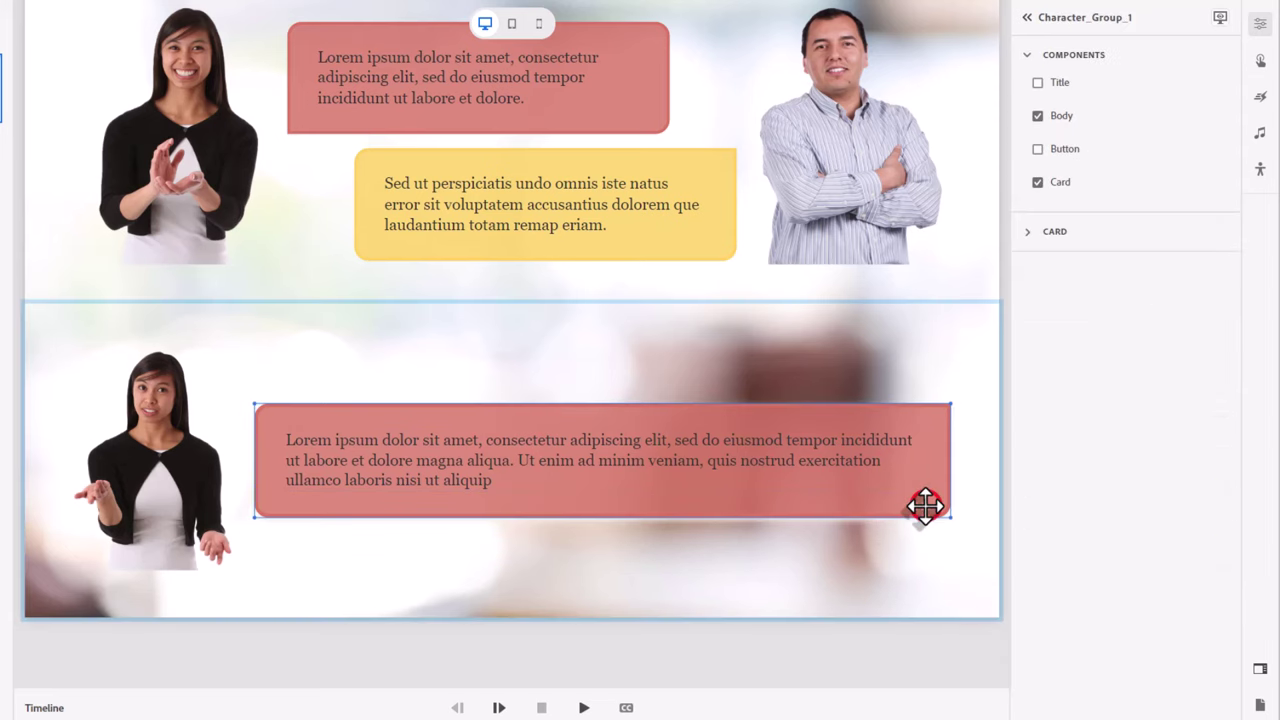
click(1025, 235)
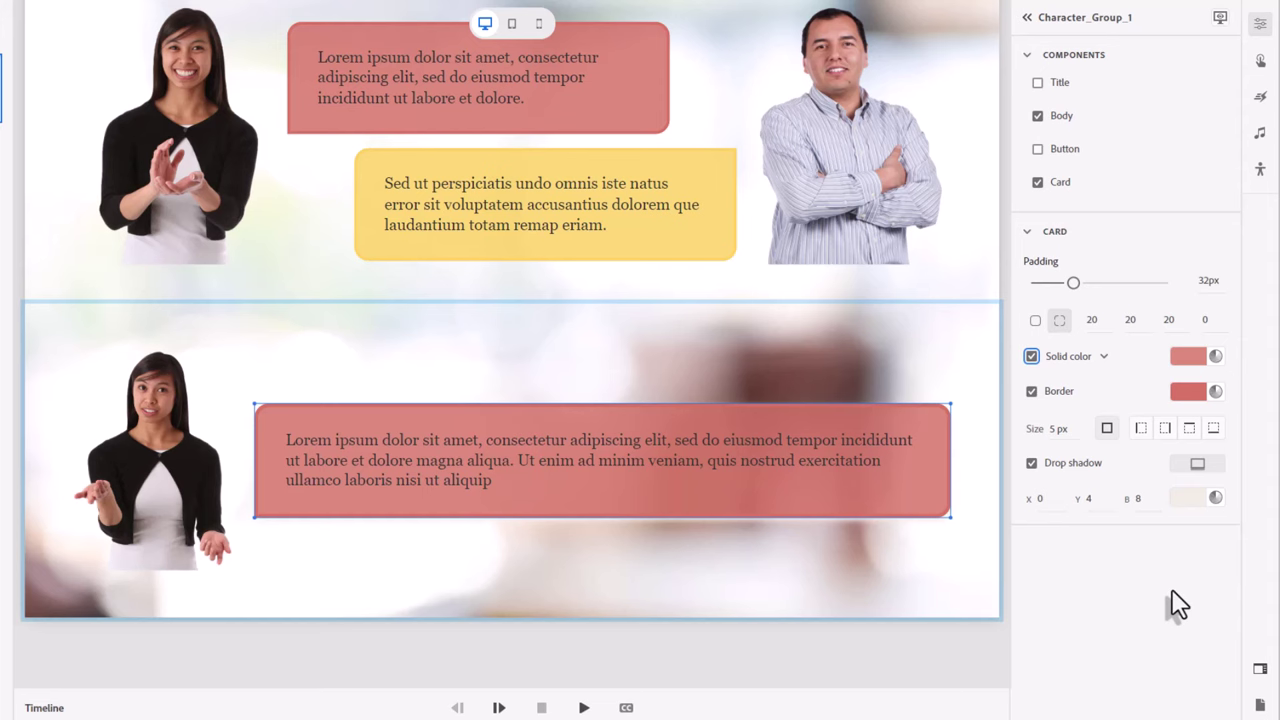
- Set the top and bottom vertical padding of the single-character block and the two-character block to 0 px
click(957, 601)
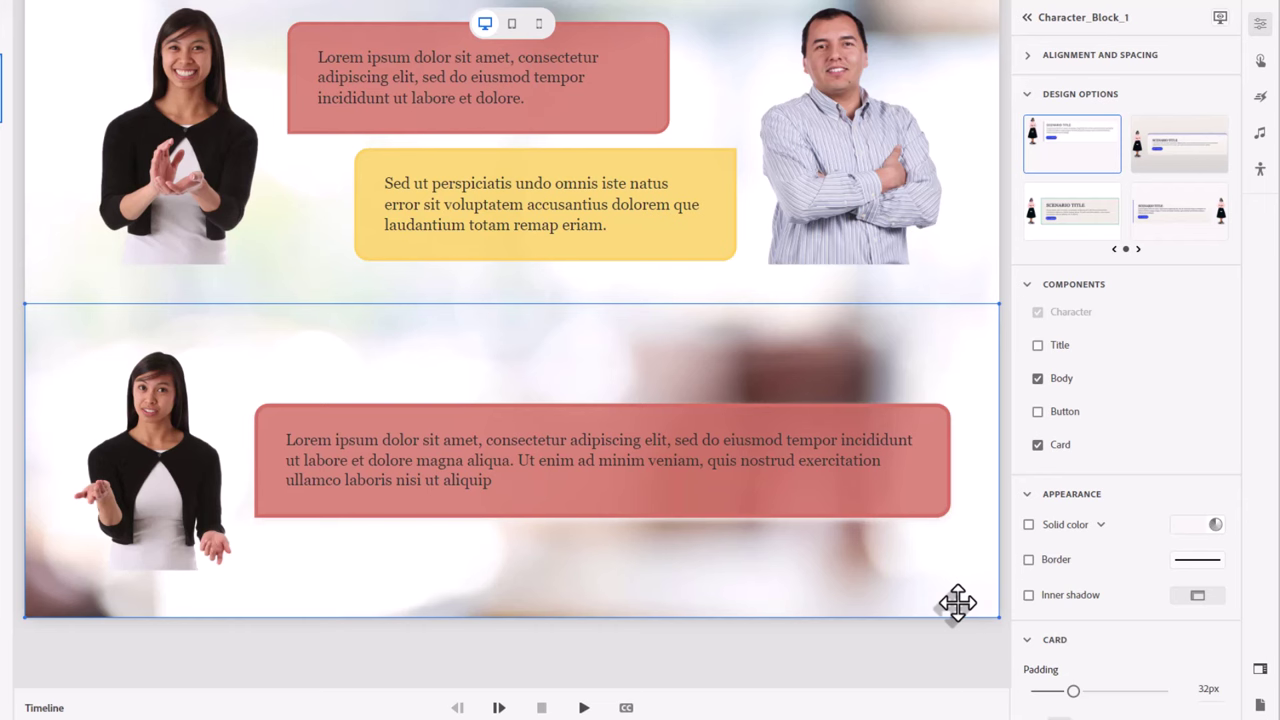
click(1027, 55)
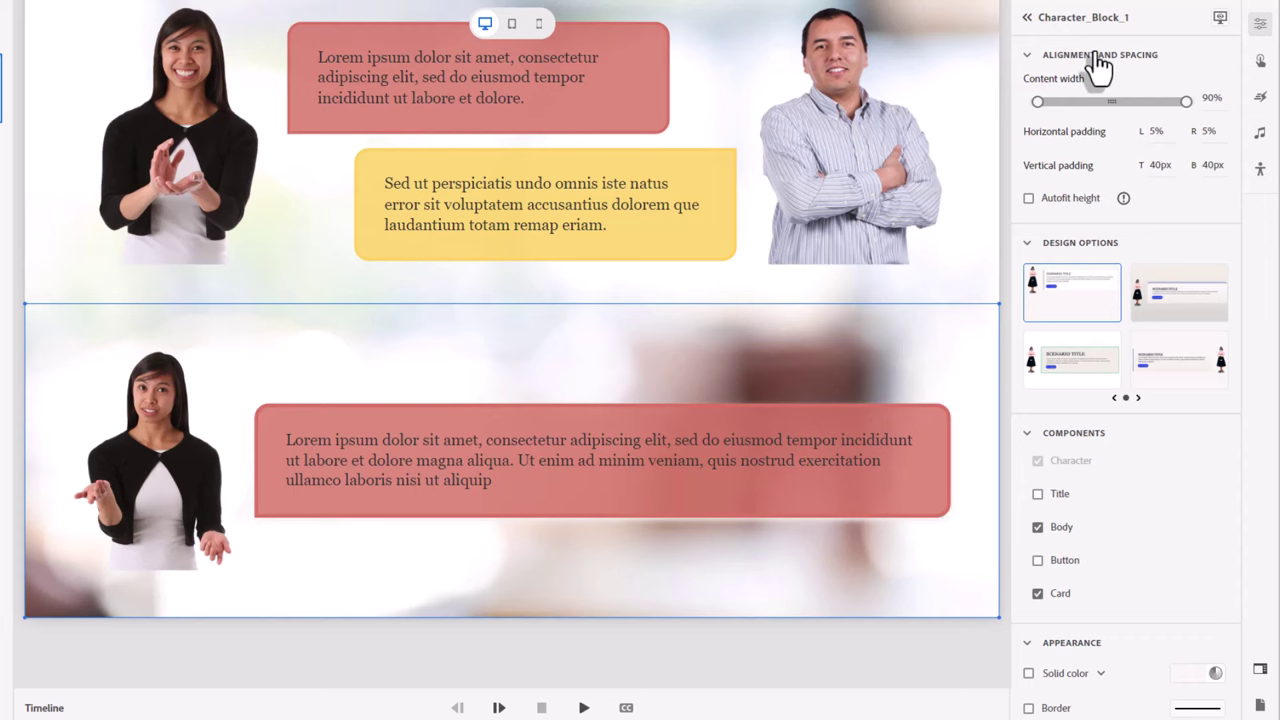
click(1159, 165)
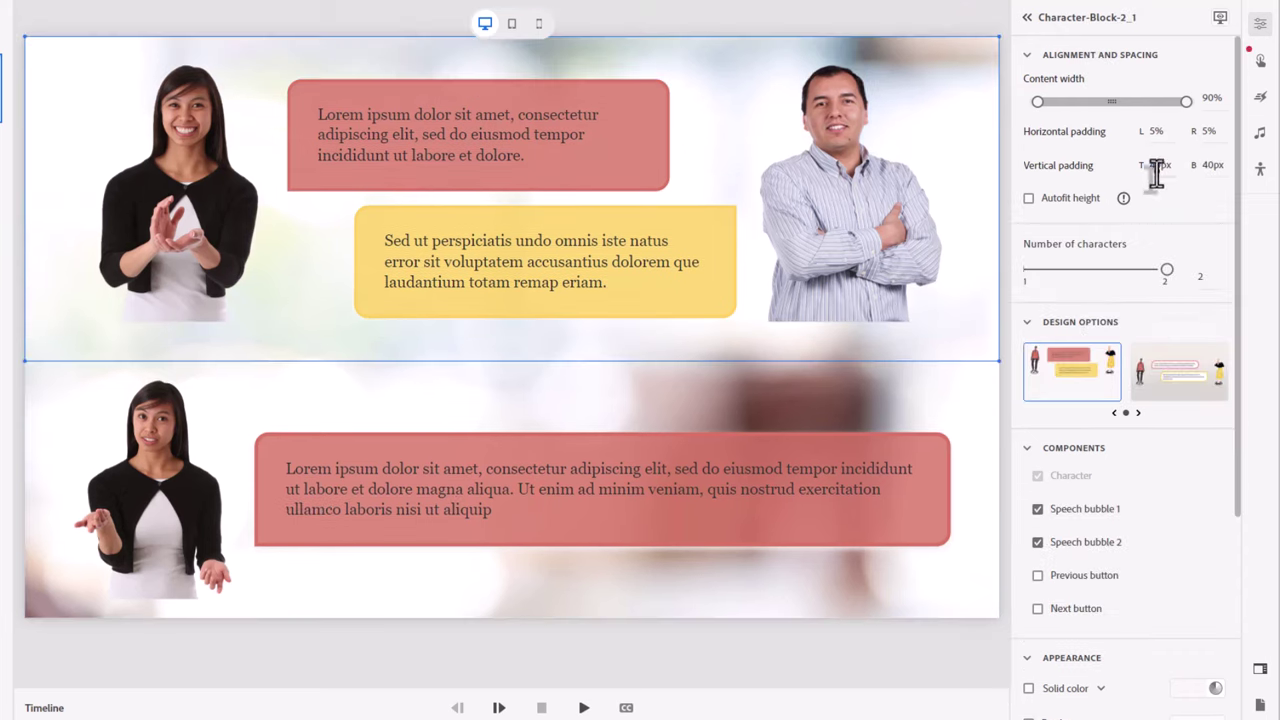
click(1157, 166)
text(0)
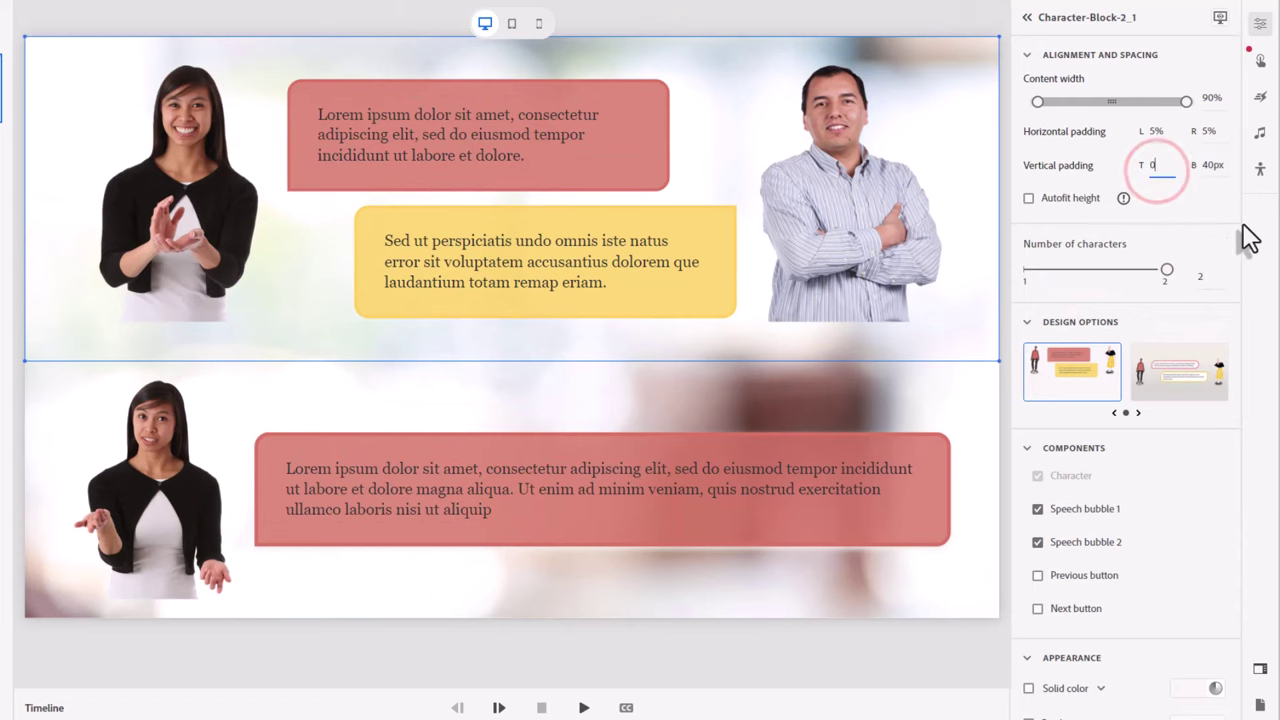
key(Tab)
text(0)
key(Tab)
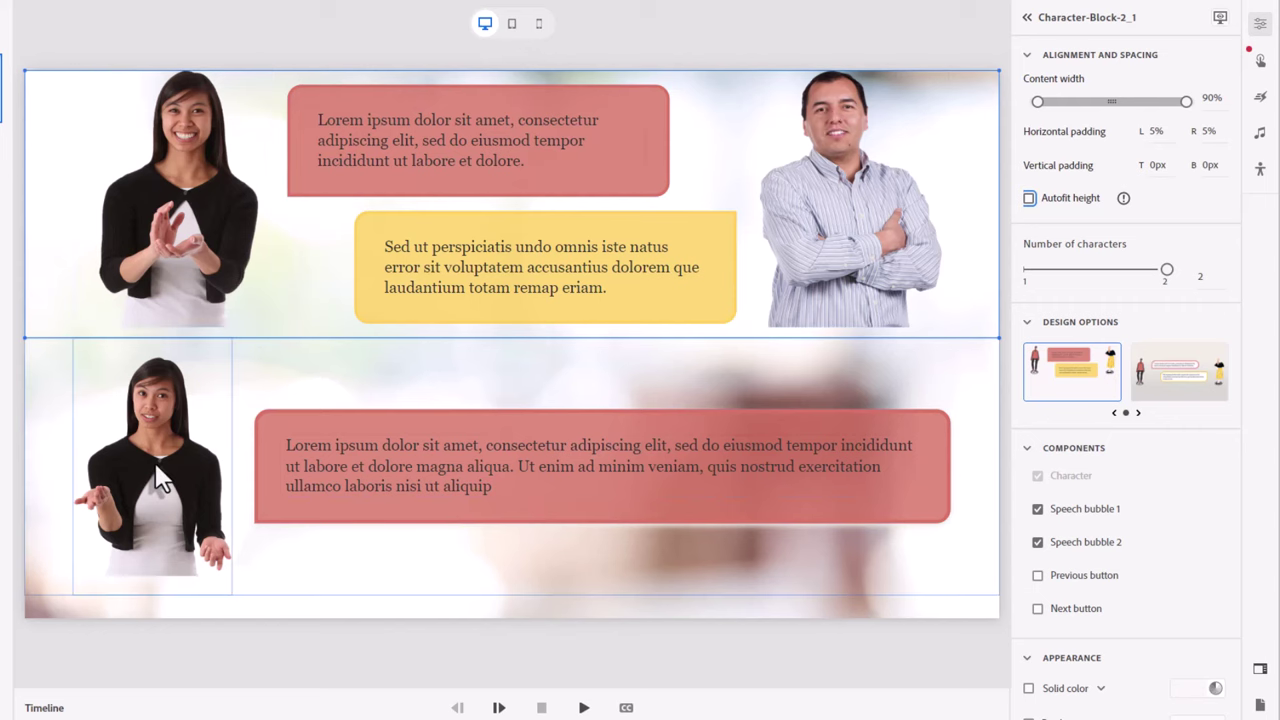
- Preview the slide in the tablet and mobile layouts, checking how the text wraps in the speech bubbles
click(511, 26)
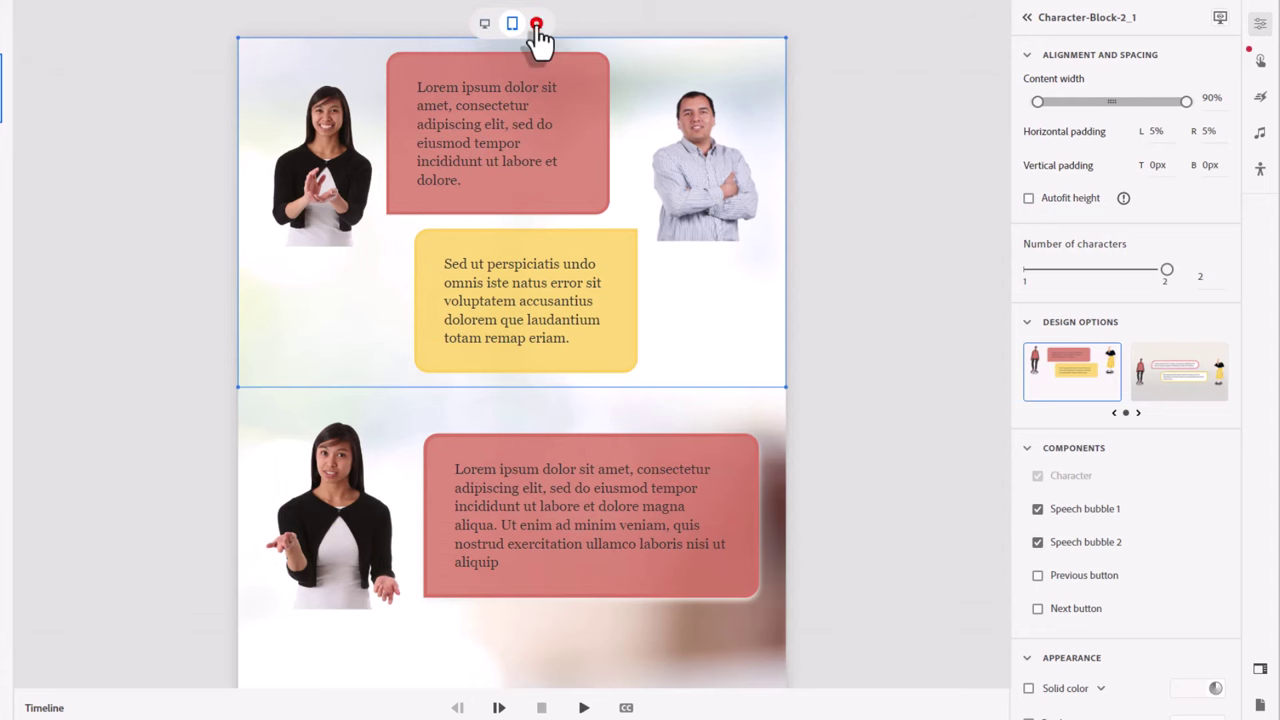
click(539, 23)
scroll(555, 280, down, 5)
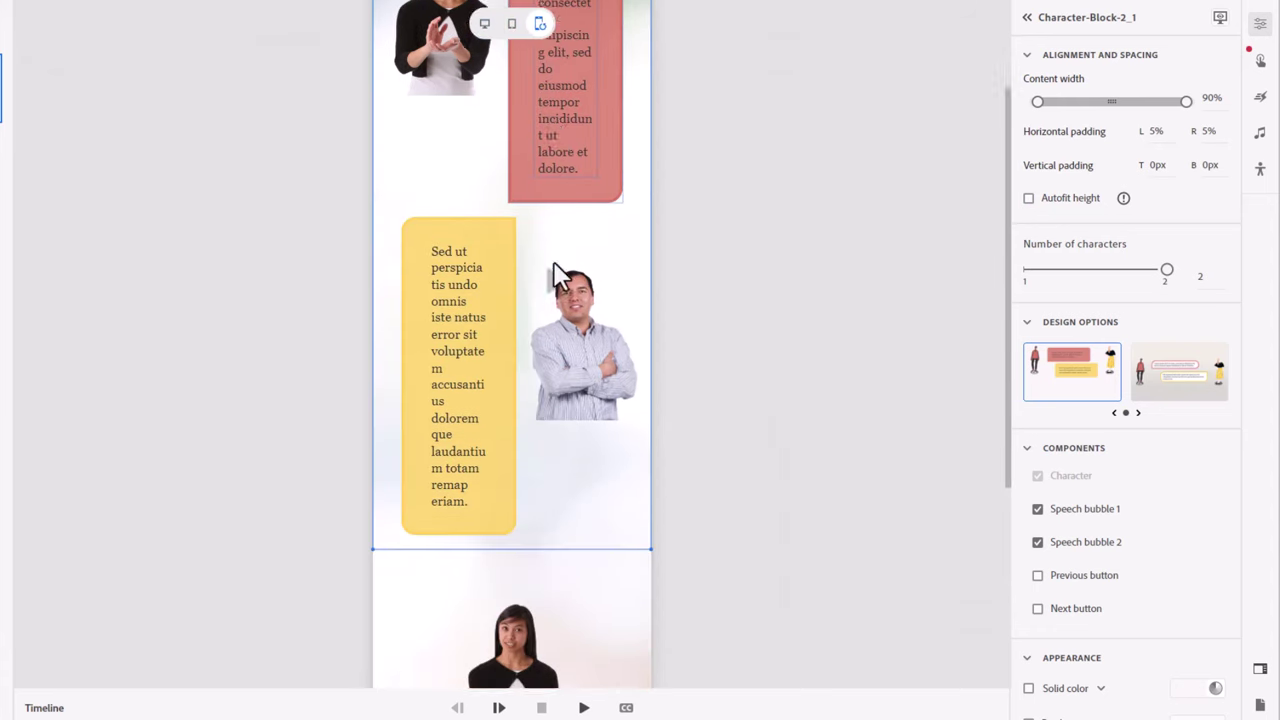
scroll(560, 273, up, 5)
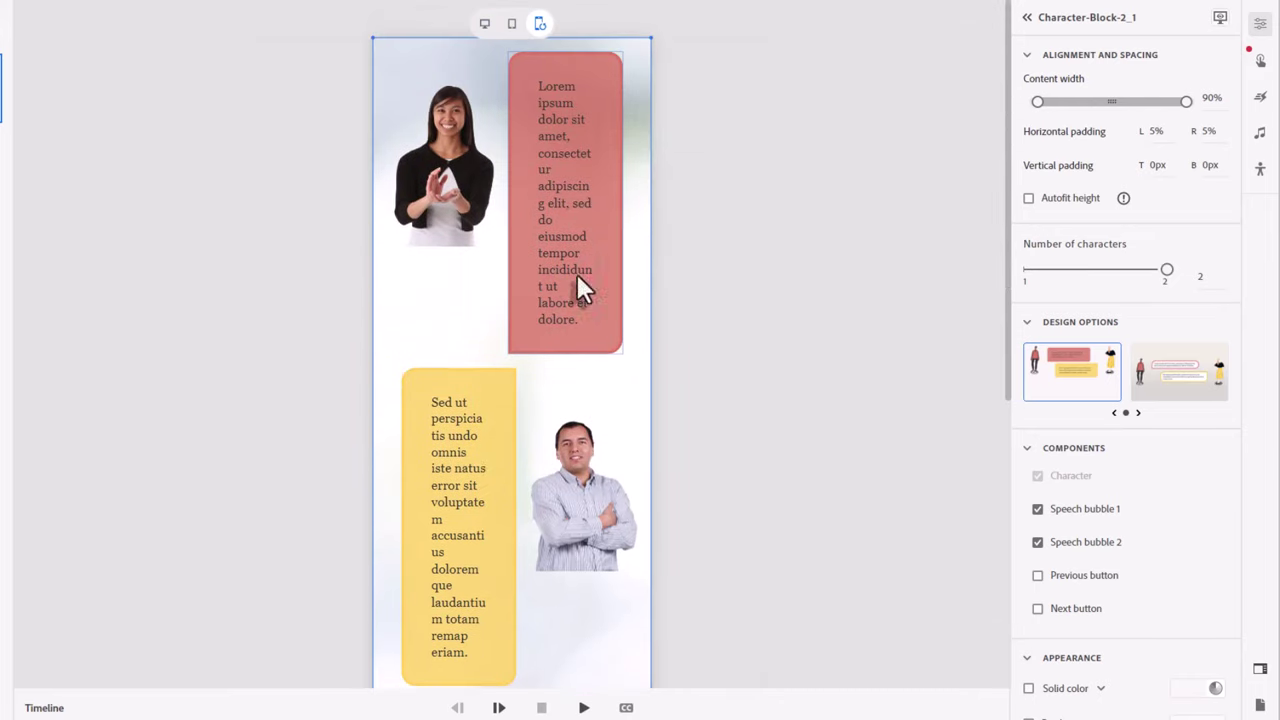
- Reduce the padding of the two-character block's speech bubbles in the mobile layout: about 17 px for the red one and 19 px for the yellow one
click(612, 204)
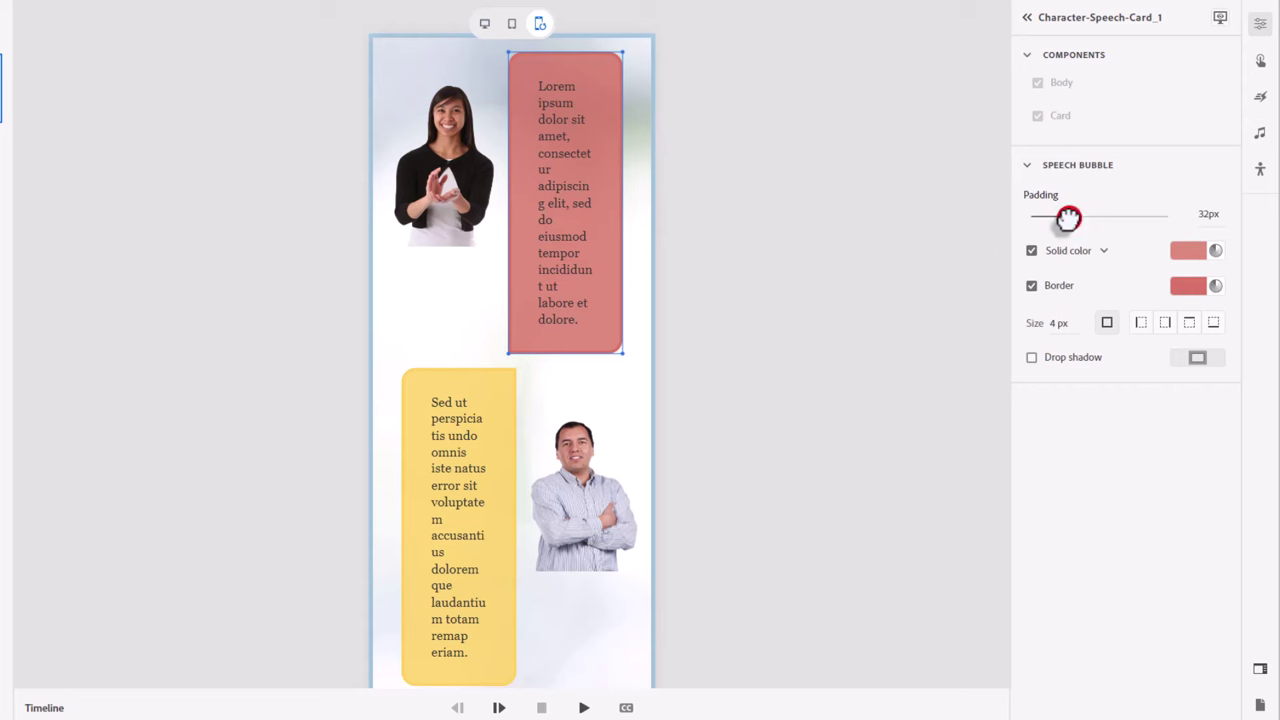
drag(1068, 218, 1047, 217)
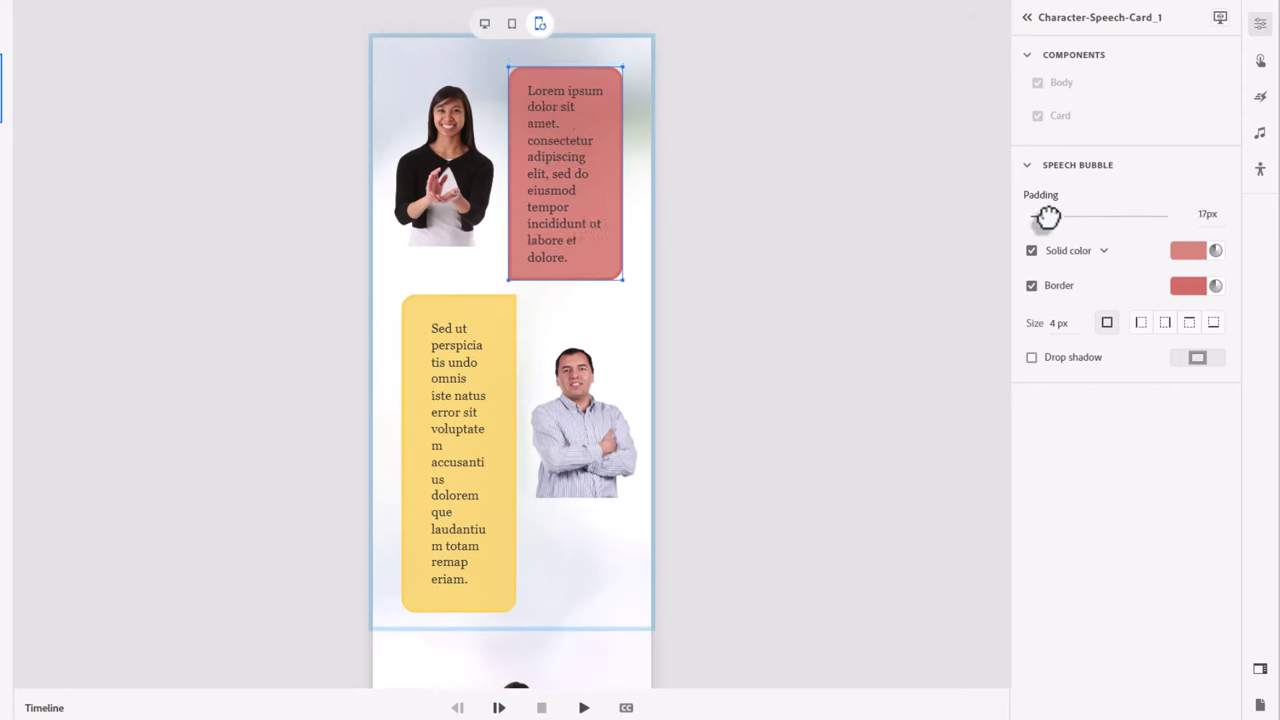
click(506, 472)
drag(1074, 216, 1058, 214)
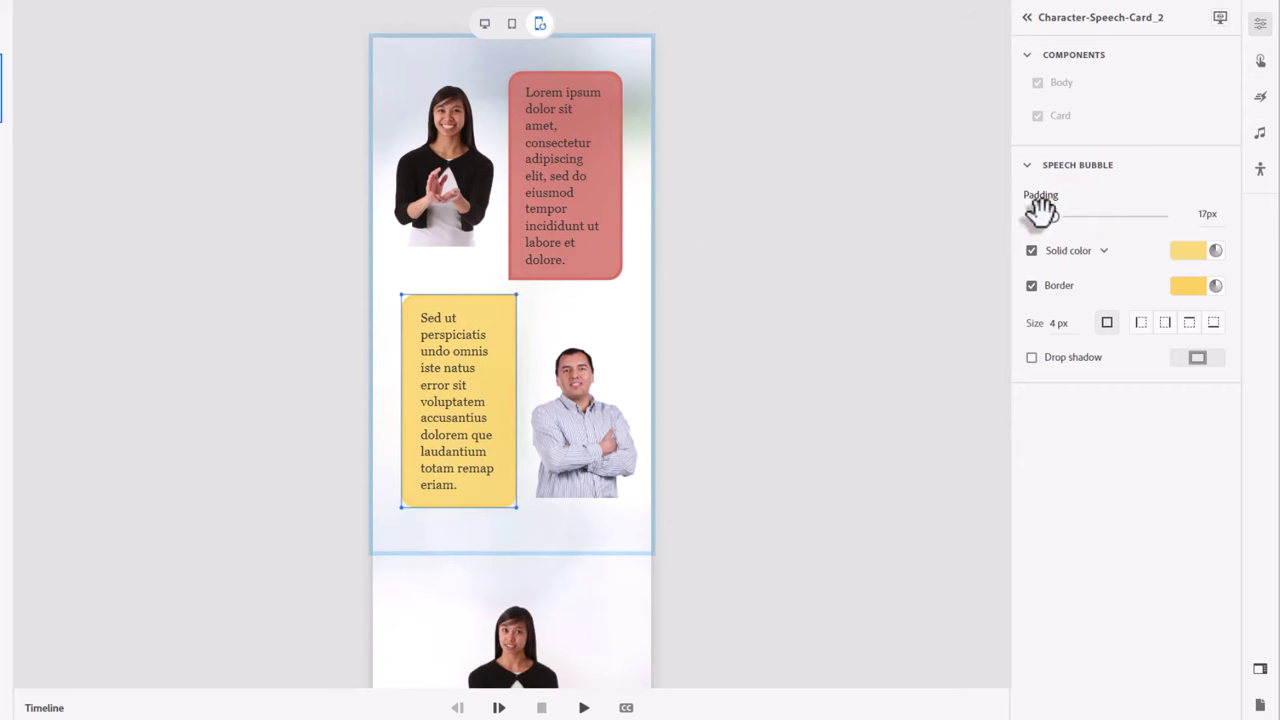
- Check the single-character block's card and character image in the mobile layout, and return to the desktop layout
scroll(623, 317, down, 3)
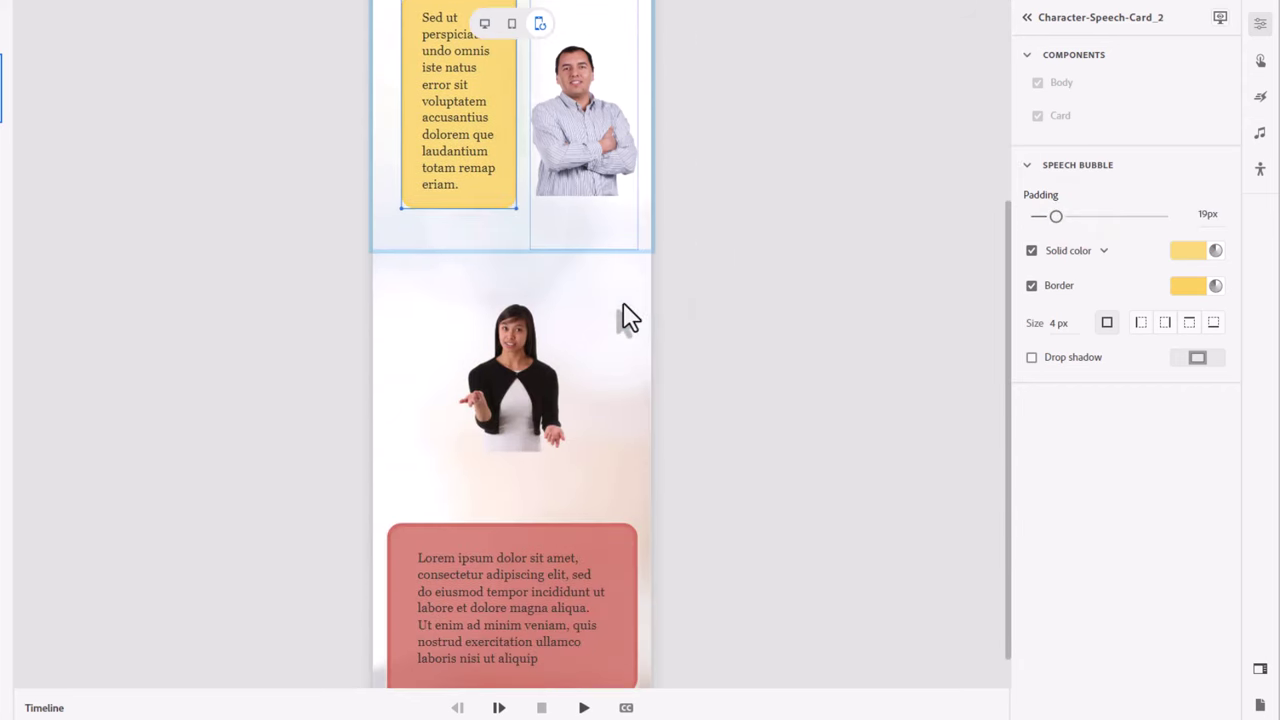
click(623, 580)
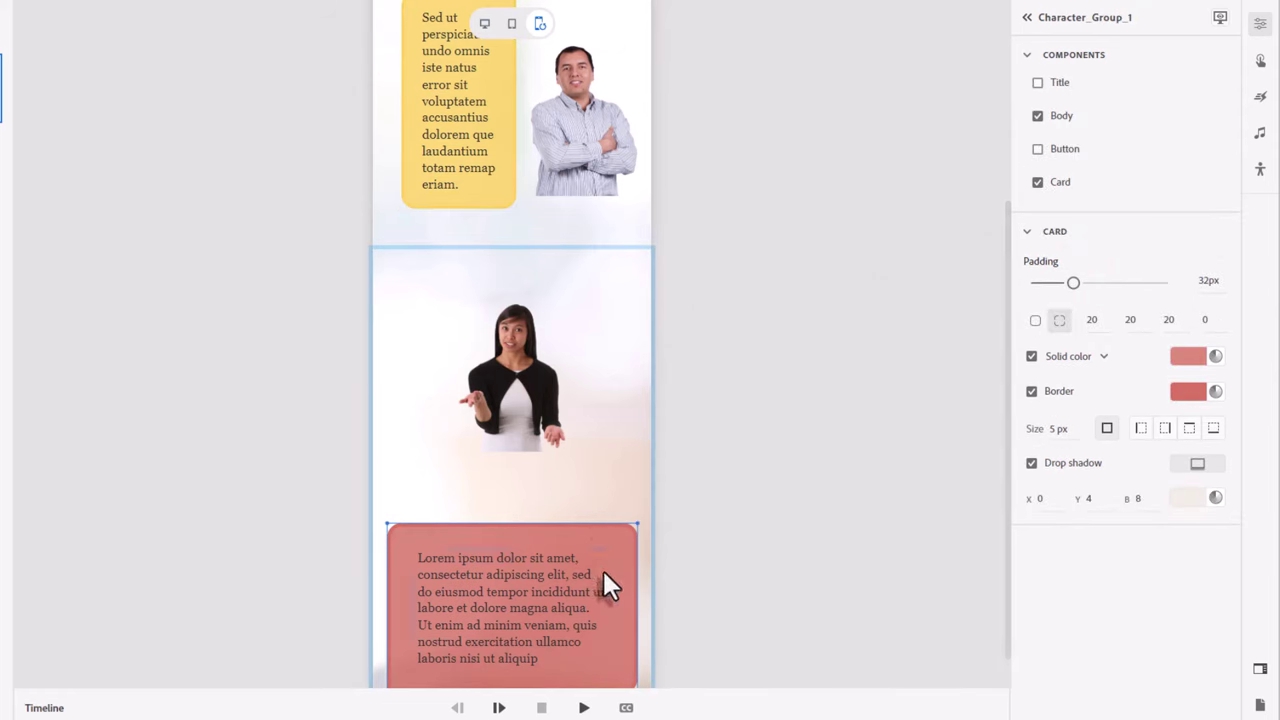
click(540, 418)
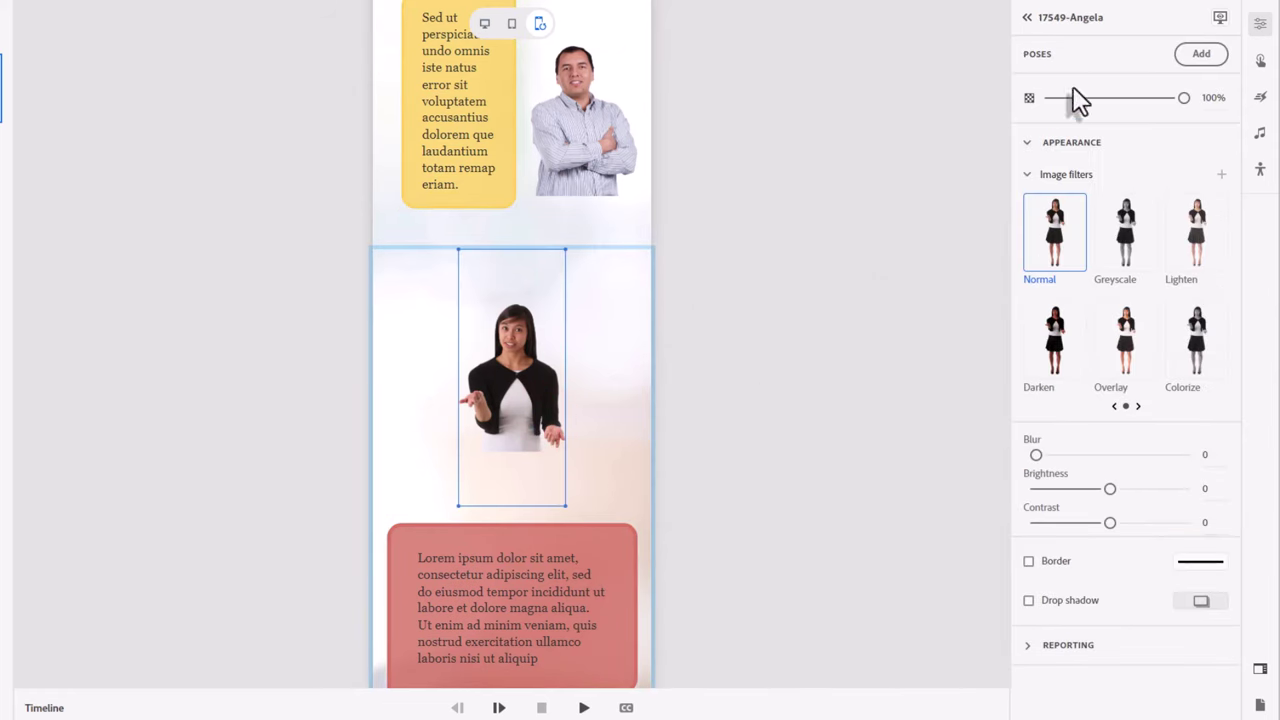
click(708, 171)
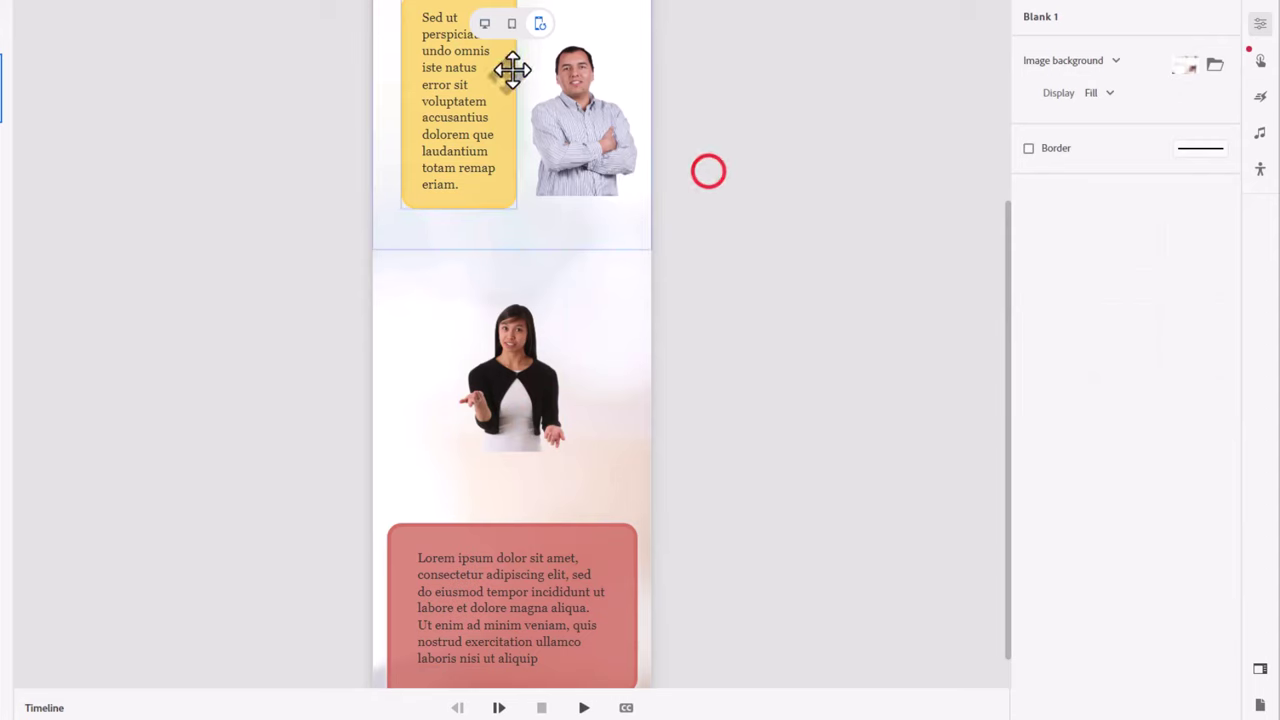
click(484, 23)
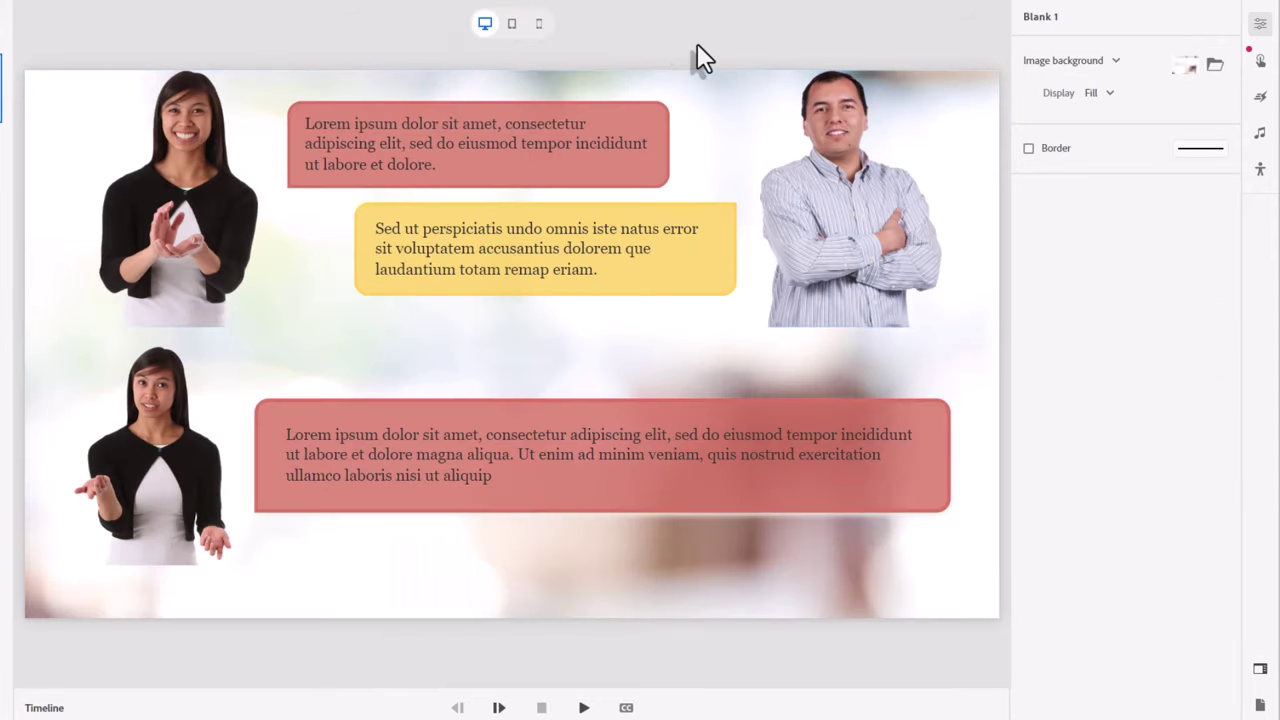